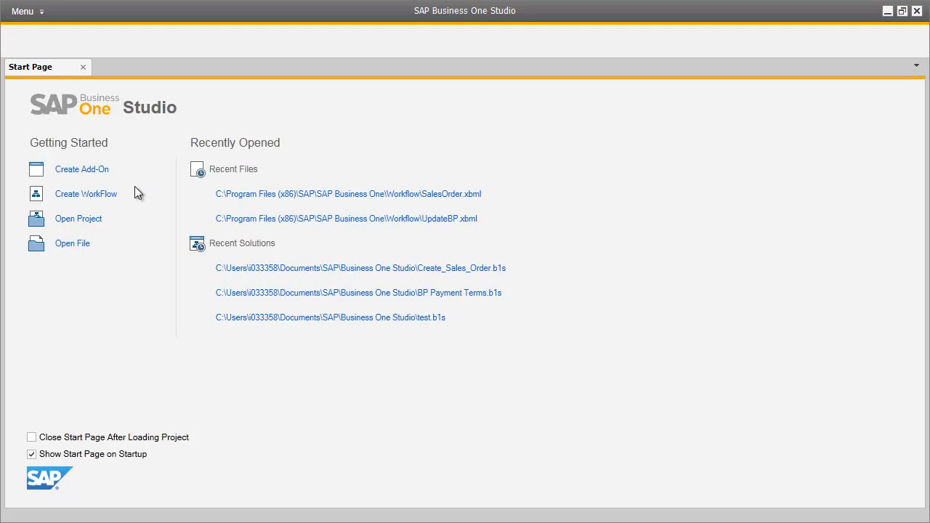
Create a new workflow project named BP Credit Limits with the same package name.
{"action": "left_click", "coordinate": [105, 193]}
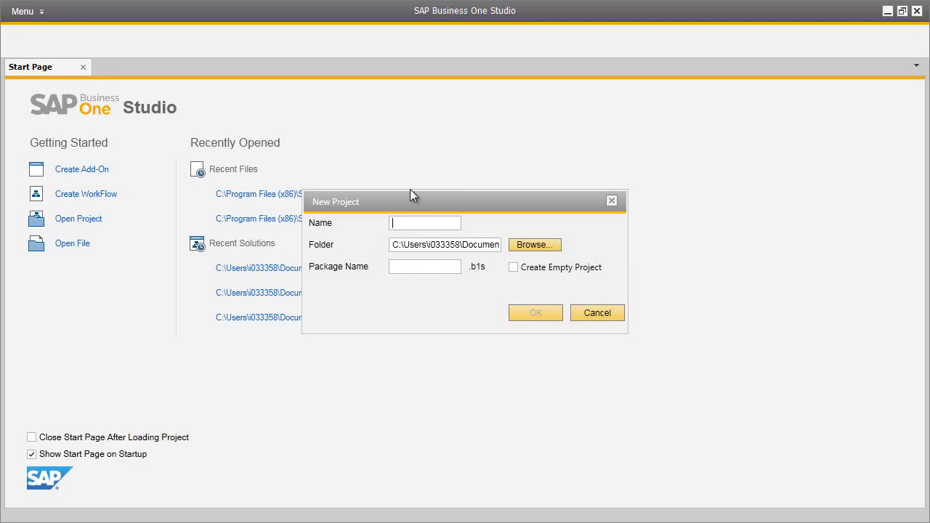
{"action": "type", "text": "BP Credit Limits"}
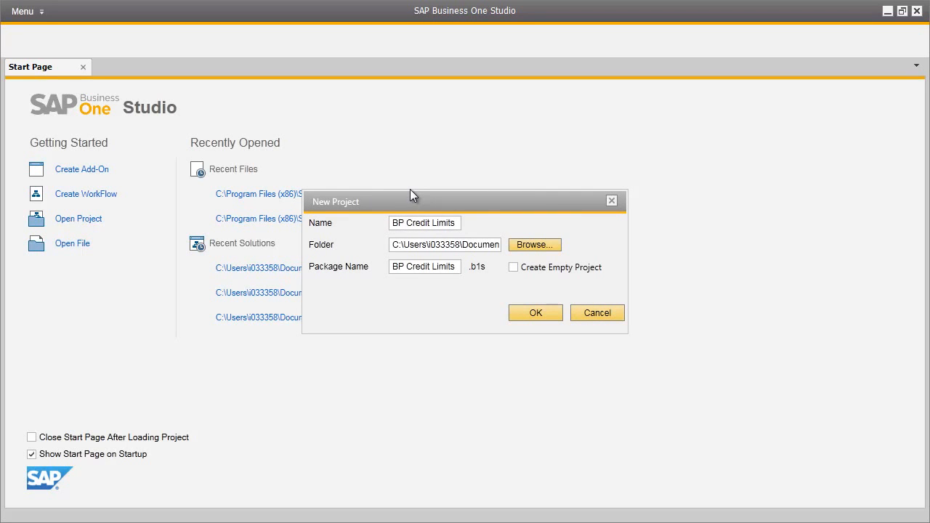
{"action": "left_click", "coordinate": [540, 313]}
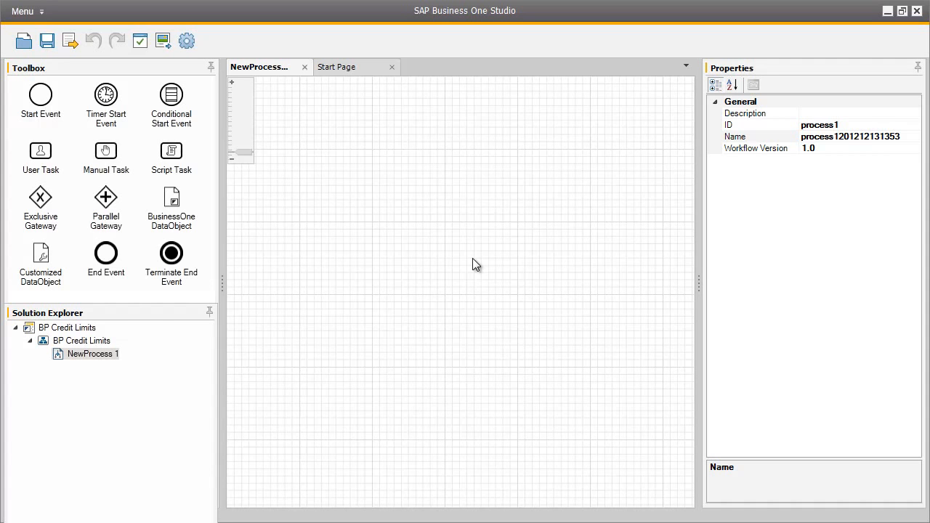
Set both the ID and the name of the new process to BPCreditLimit.
{"action": "left_click", "coordinate": [841, 125]}
{"action": "type", "text": "BPCreditLimit"}
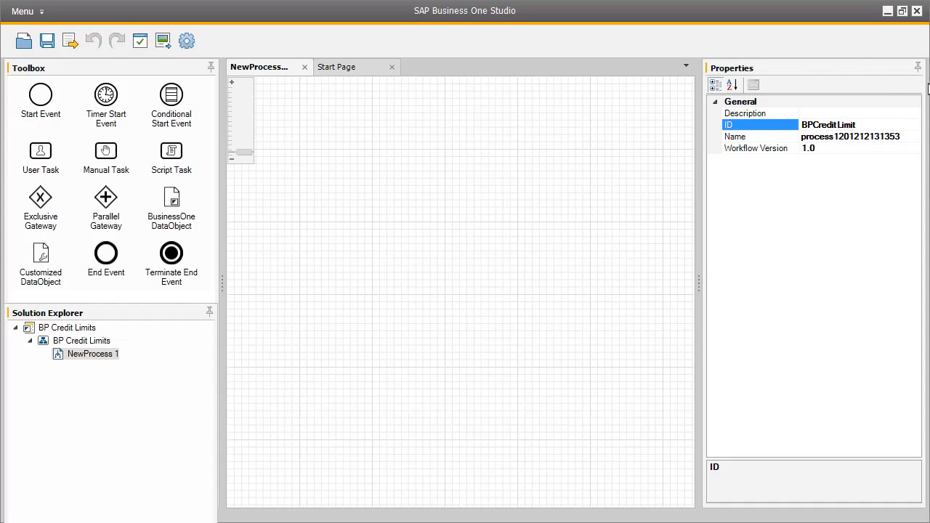
{"action": "left_click", "coordinate": [877, 137]}
{"action": "type", "text": "BP"}
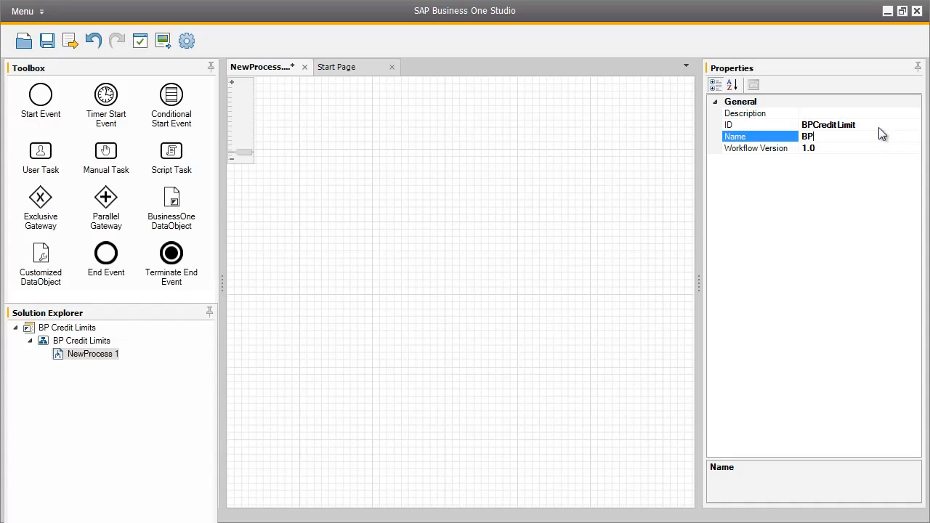
{"action": "type", "text": "CreditLimit"}
Place a start event on the canvas, add a user task beside it, and connect the event to the task.
{"action": "left_click_drag", "start_coordinate": [50, 99], "coordinate": [287, 224]}
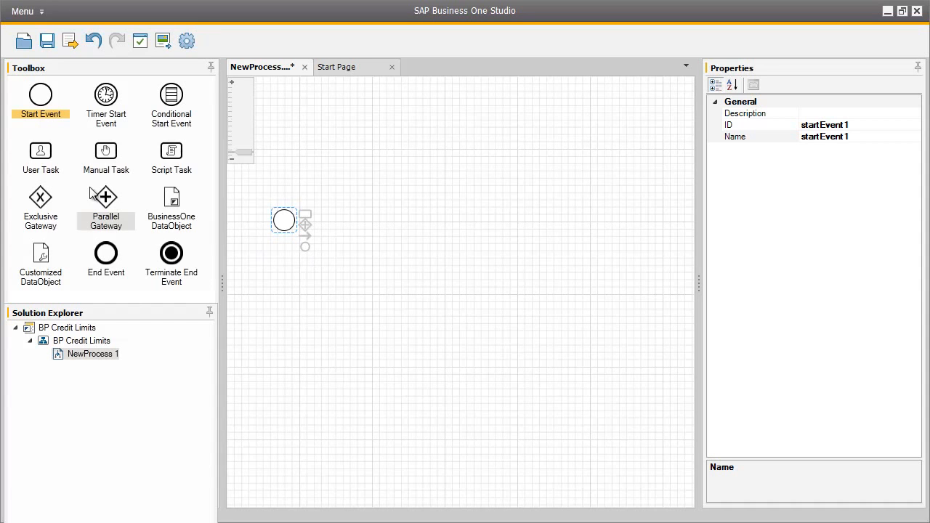
{"action": "left_click_drag", "start_coordinate": [42, 154], "coordinate": [366, 225]}
{"action": "left_click_drag", "start_coordinate": [309, 238], "coordinate": [367, 245]}
Set the user task's business object to BusinessPartners, skipping the company login.
{"action": "left_click", "coordinate": [429, 235]}
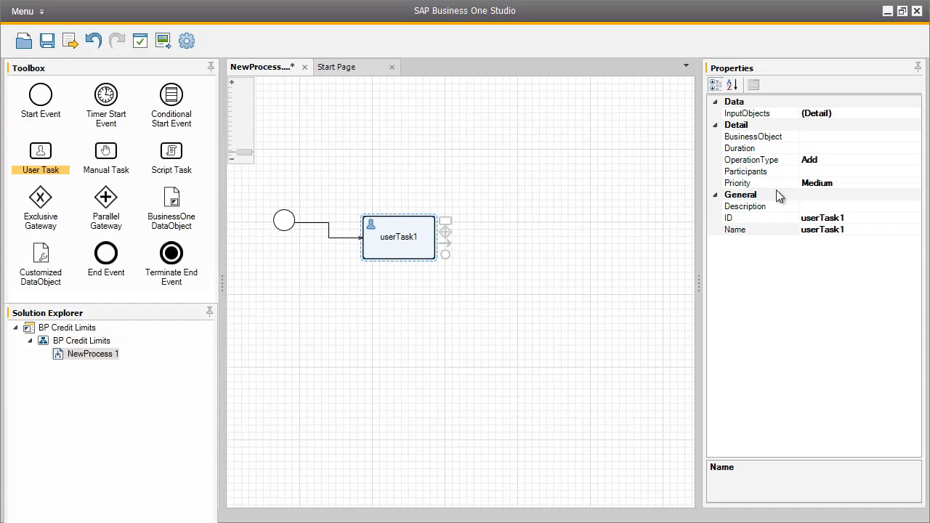
{"action": "left_click", "coordinate": [862, 139]}
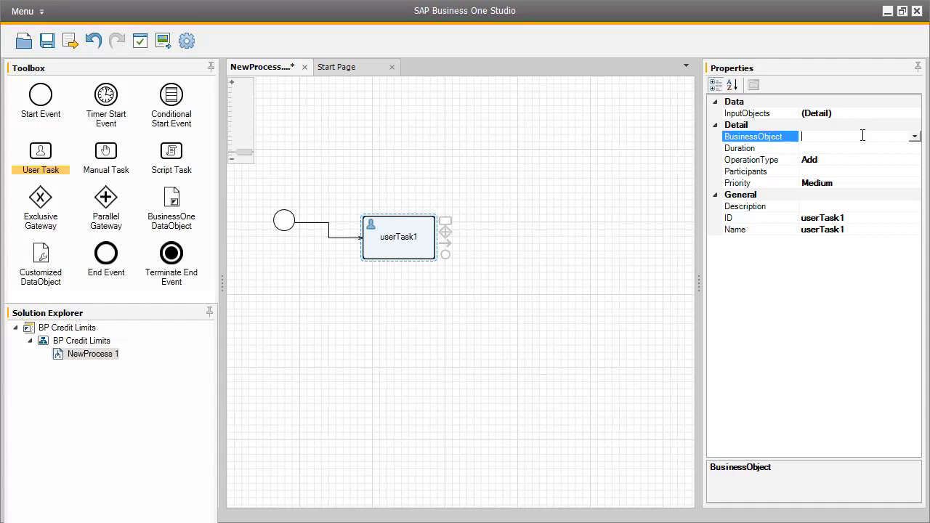
{"action": "left_click", "coordinate": [915, 138]}
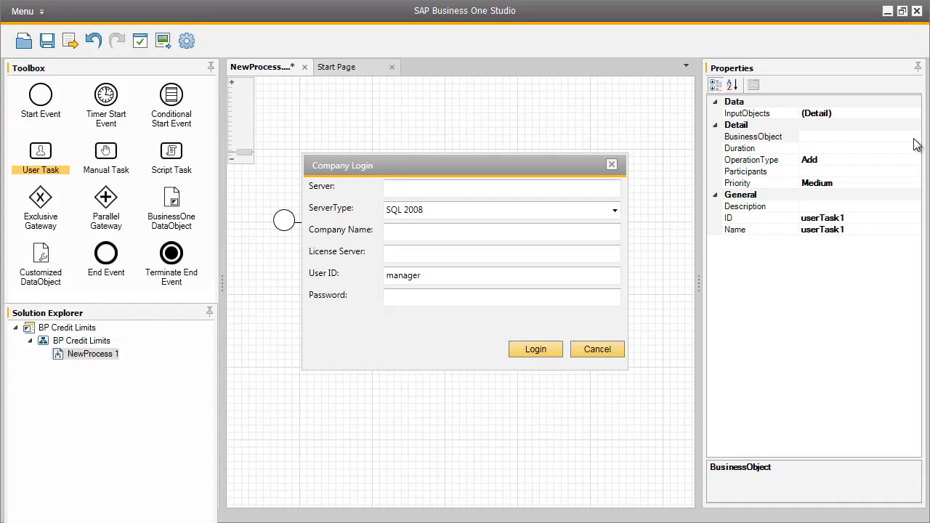
{"action": "left_click", "coordinate": [607, 349]}
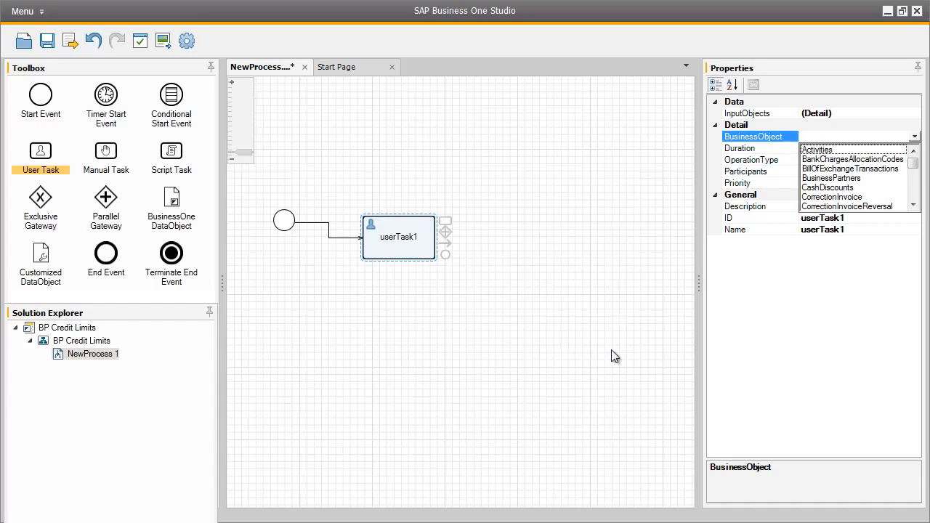
{"action": "left_click", "coordinate": [861, 180]}
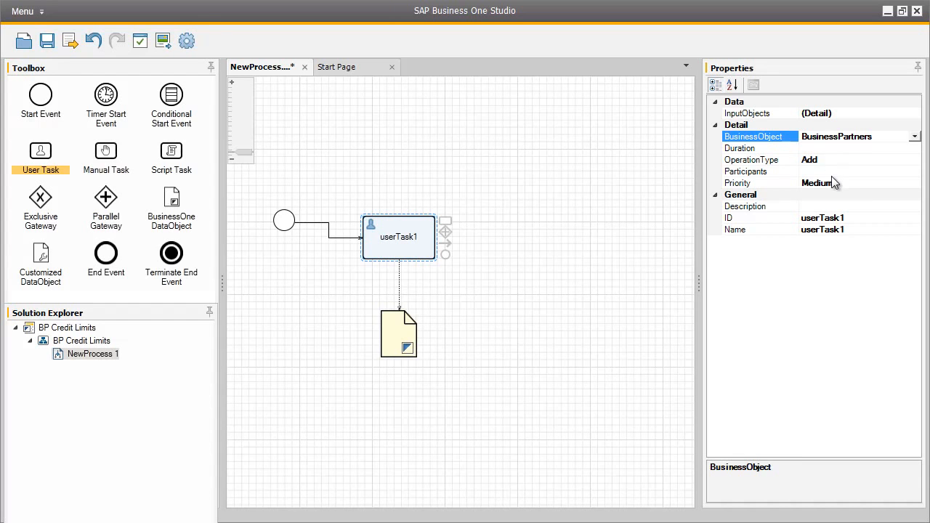
Add the responsible user's name as participant of the user task, skipping the company login.
{"action": "left_click", "coordinate": [836, 172]}
{"action": "left_click", "coordinate": [916, 173]}
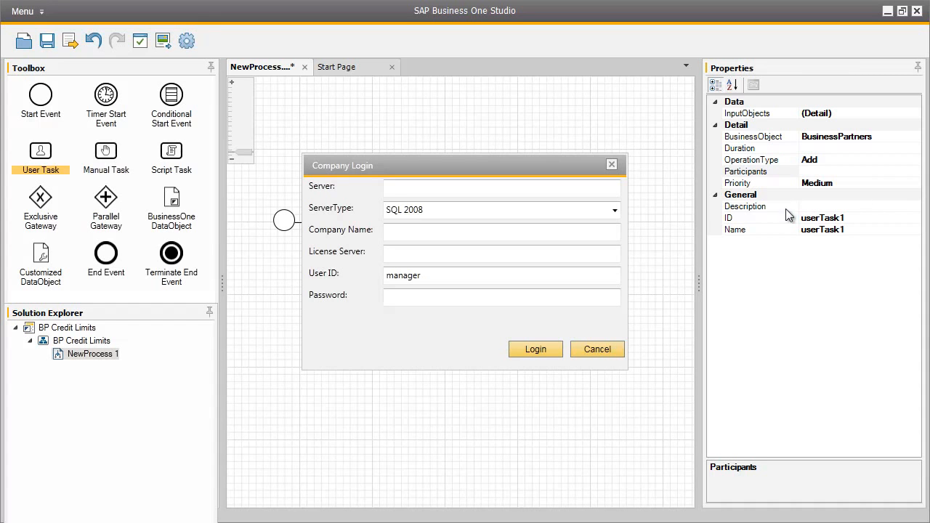
{"action": "left_click", "coordinate": [450, 192]}
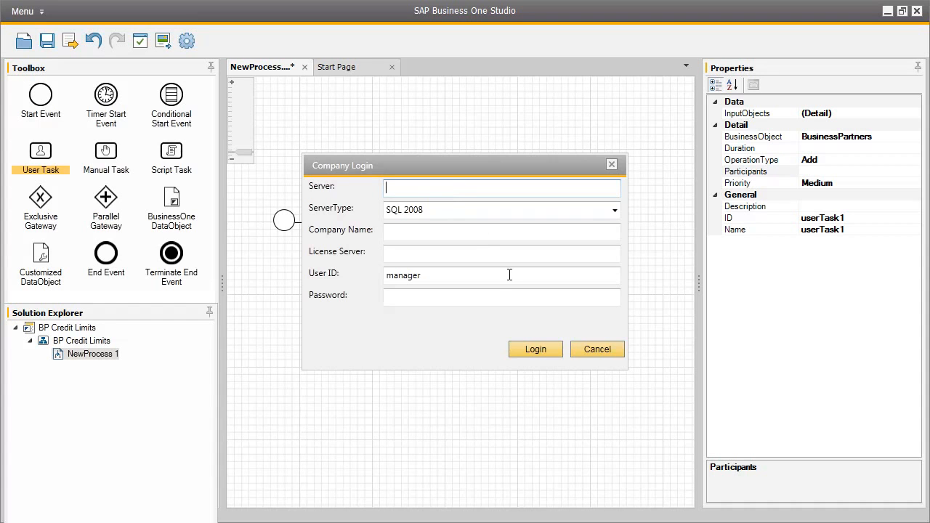
{"action": "left_click", "coordinate": [590, 350]}
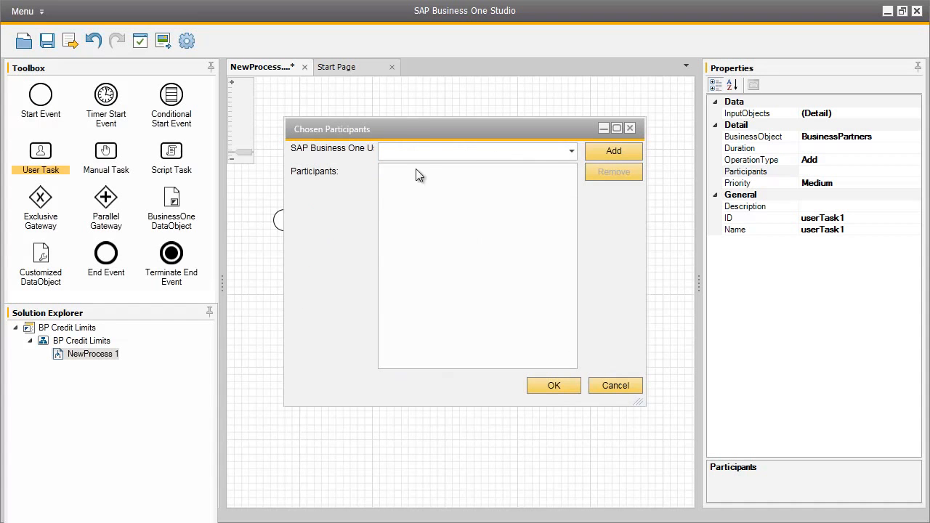
{"action": "type", "text": "brad"}
{"action": "left_click", "coordinate": [602, 153]}
{"action": "left_click", "coordinate": [396, 173]}
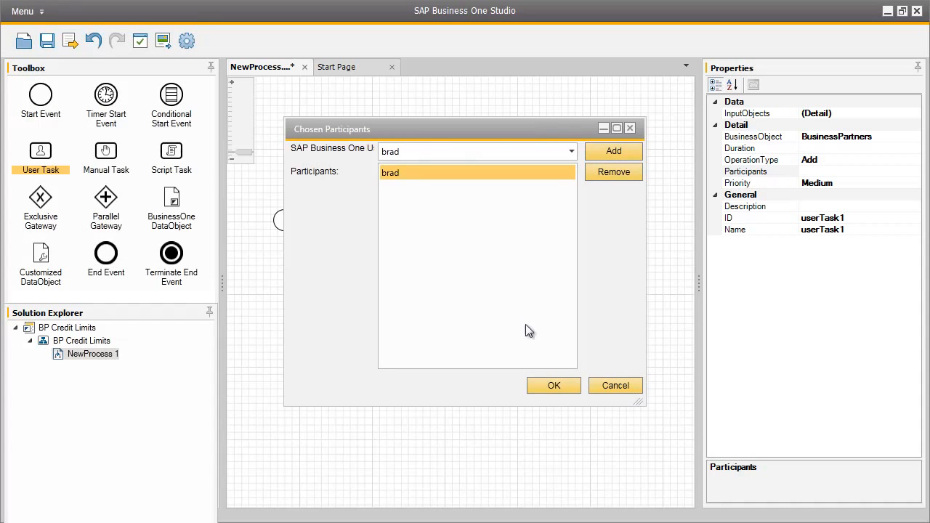
{"action": "left_click", "coordinate": [554, 386]}
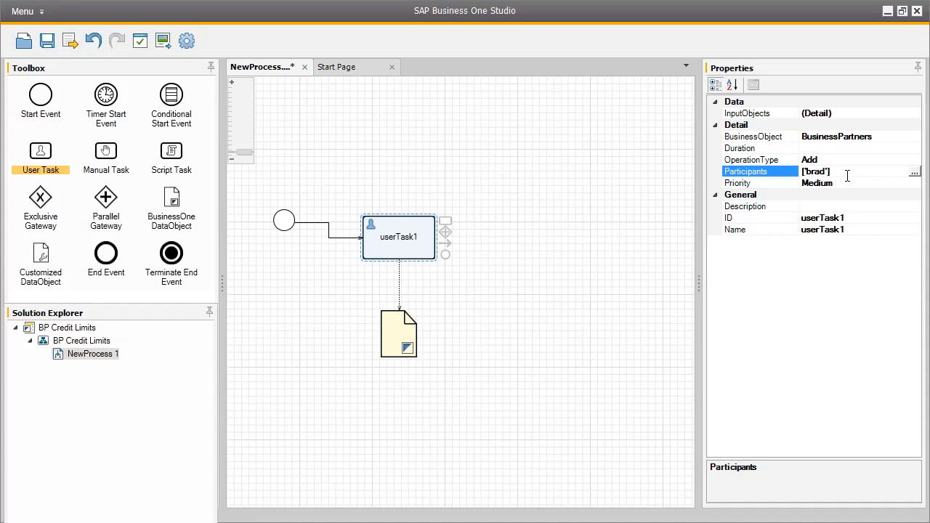
Set the first user task's ID to AddBP and its name to Add Business Partners.
{"action": "left_click", "coordinate": [850, 216]}
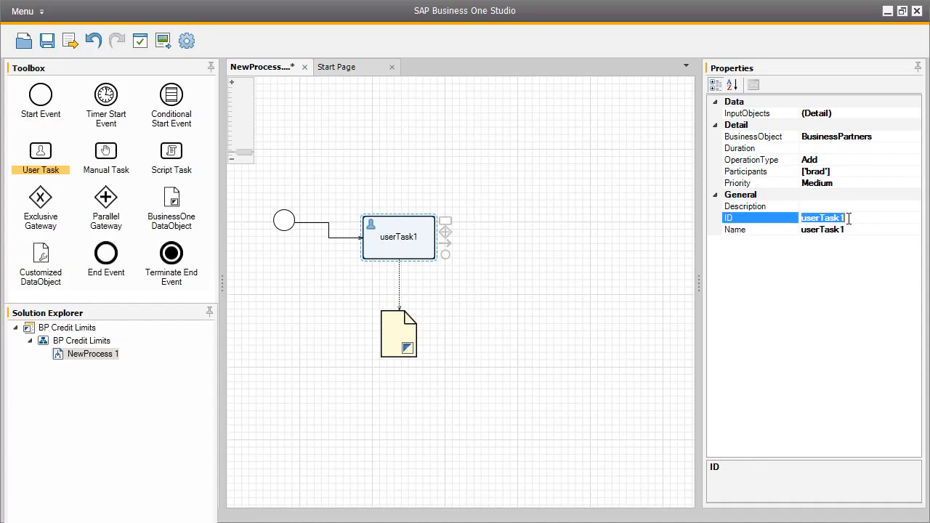
{"action": "type", "text": "AddBP"}
{"action": "left_click", "coordinate": [844, 229]}
{"action": "type", "text": "Add Business Partners"}
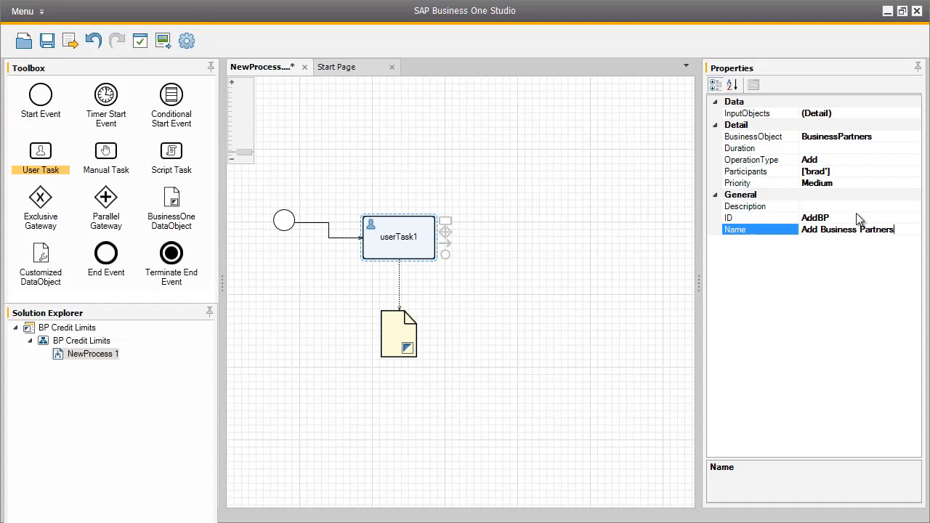
Enter "Add new business partner" as the description of the Add Business Partners task.
{"action": "left_click", "coordinate": [867, 207]}
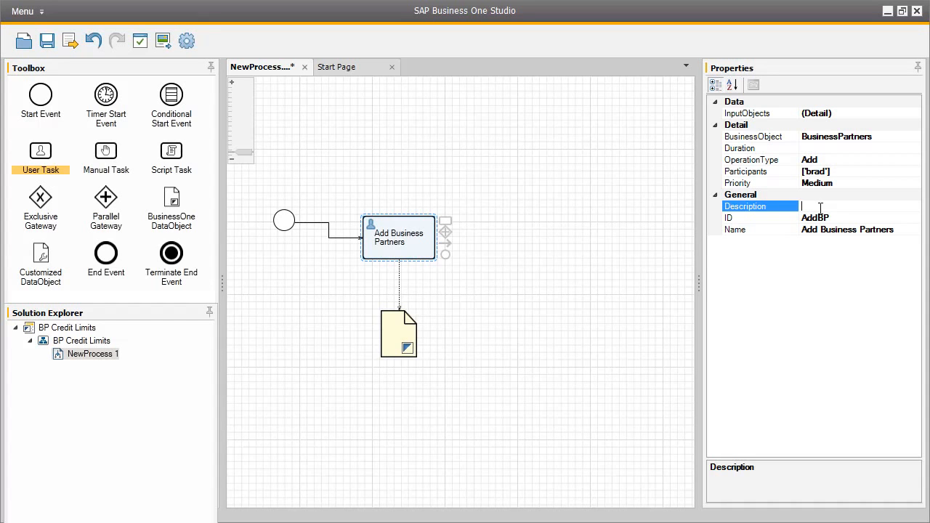
{"action": "type", "text": "Add new business partner"}
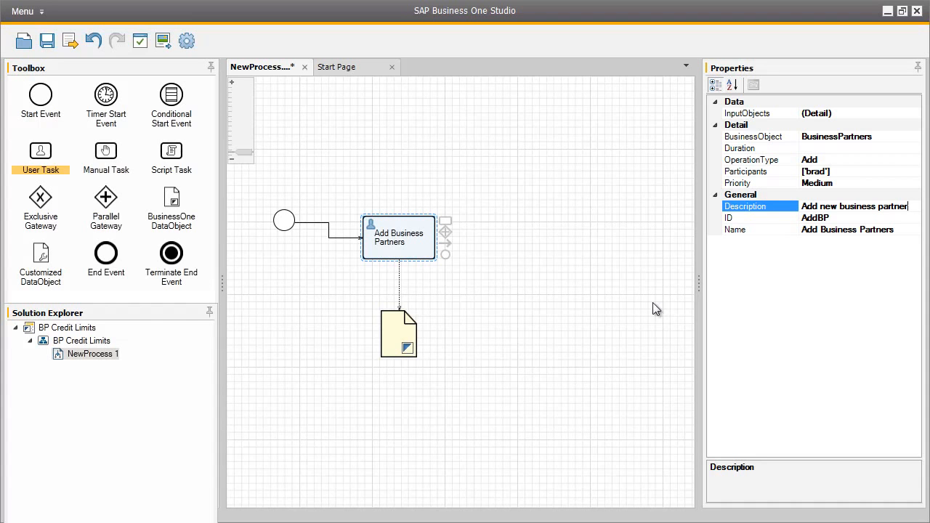
Set the ID of the data object below the task to BP and its name to Business Partner.
{"action": "left_click", "coordinate": [392, 331]}
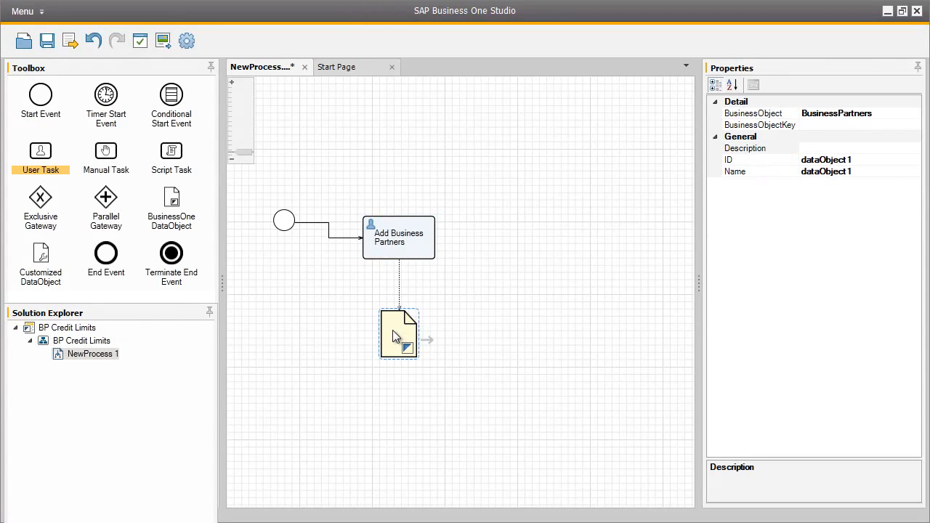
{"action": "double_click", "coordinate": [847, 159]}
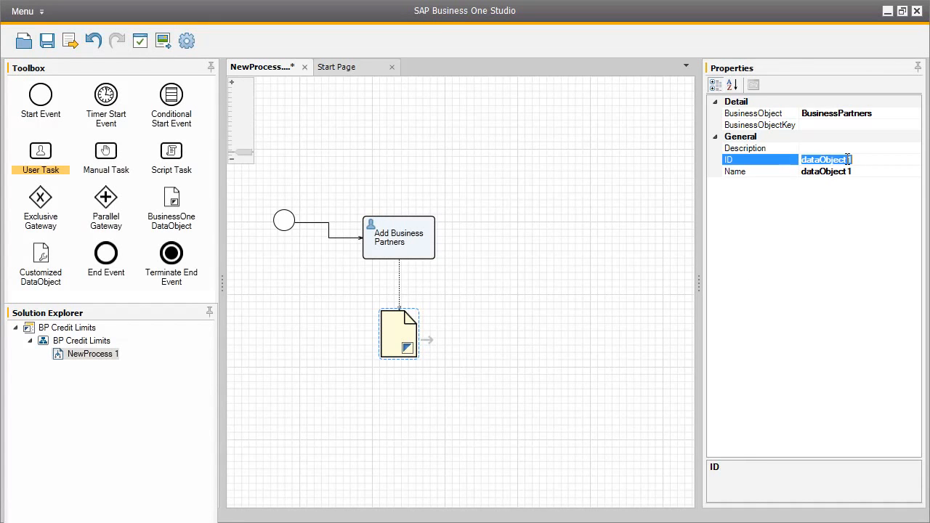
{"action": "type", "text": "BP"}
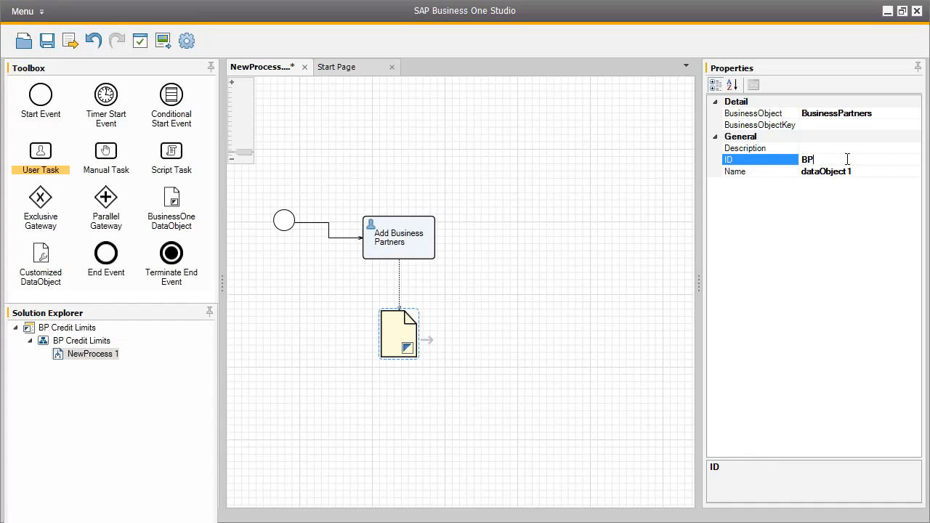
{"action": "double_click", "coordinate": [845, 171]}
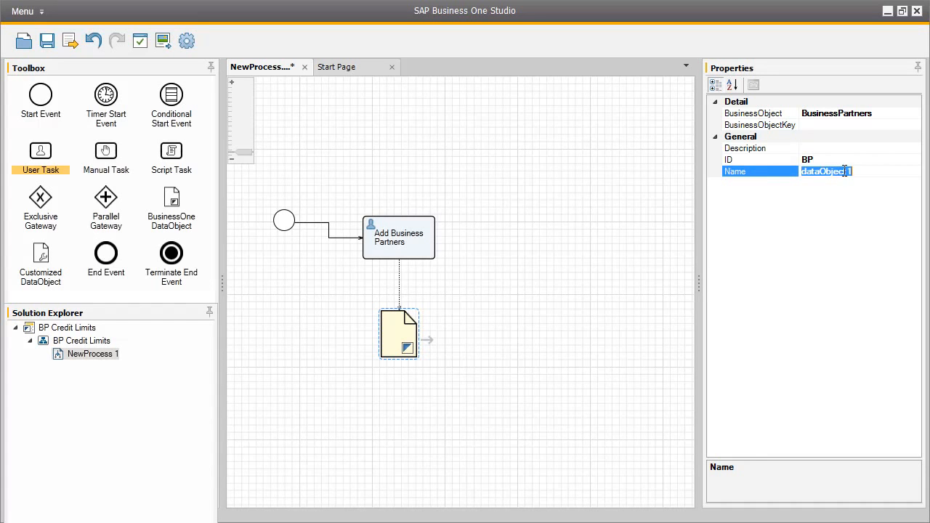
{"action": "type", "text": "Business Partner"}
Append a connected second user task after Add Business Partners and set its business object to BusinessPartners, skipping the company login.
{"action": "left_click", "coordinate": [431, 237]}
{"action": "left_click_drag", "start_coordinate": [446, 222], "coordinate": [530, 217]}
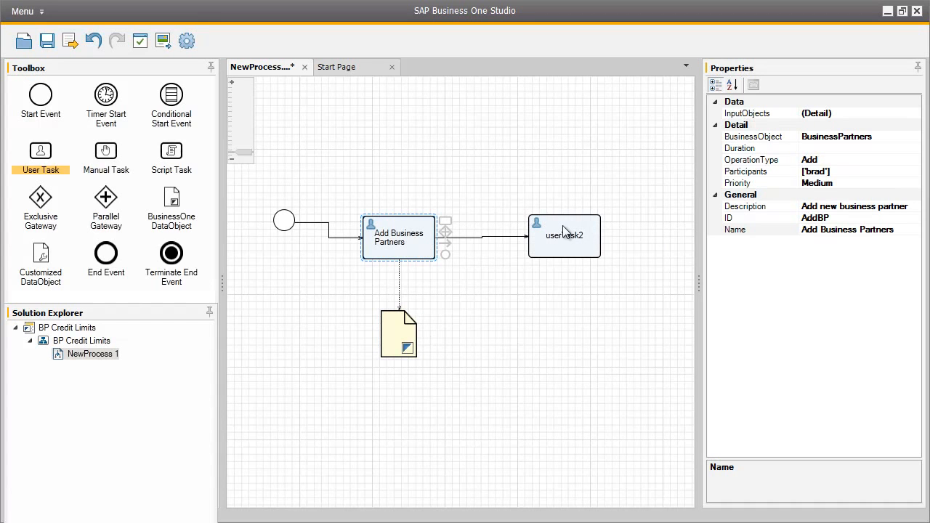
{"action": "left_click", "coordinate": [566, 227]}
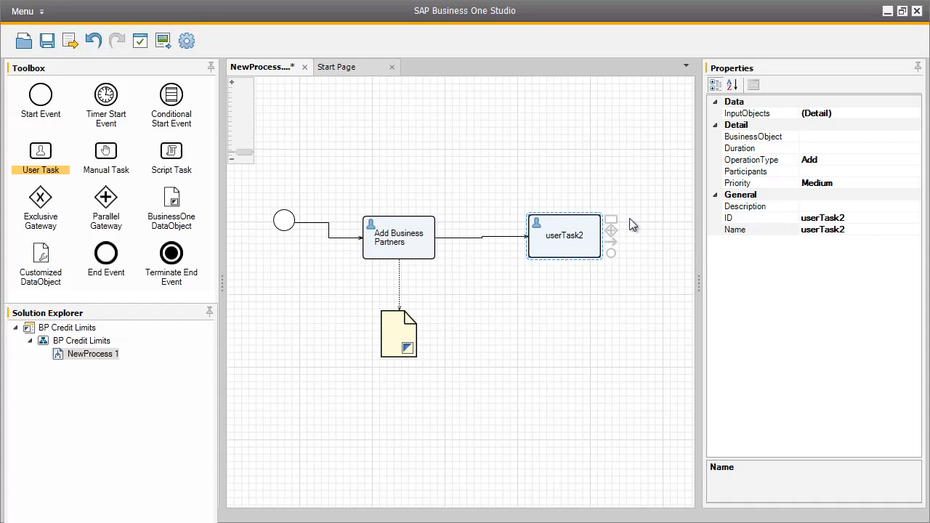
{"action": "left_click", "coordinate": [820, 136]}
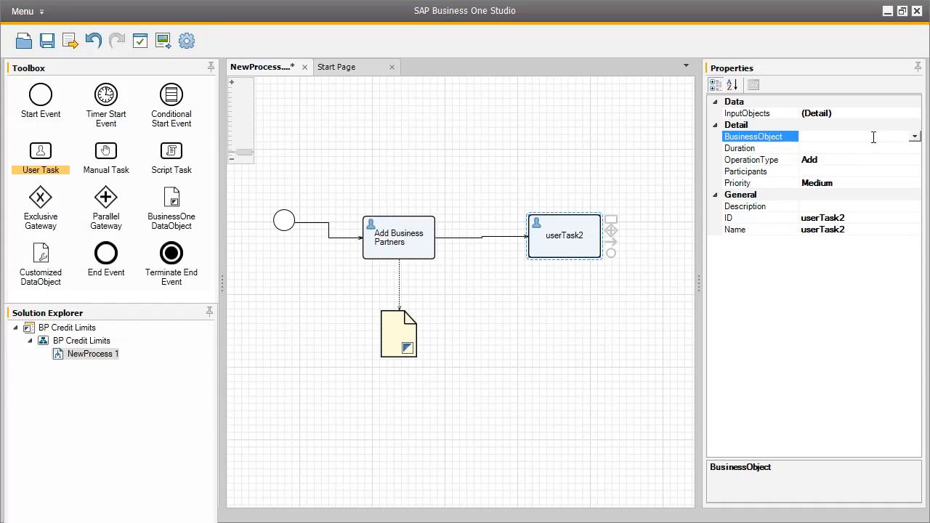
{"action": "left_click", "coordinate": [914, 137]}
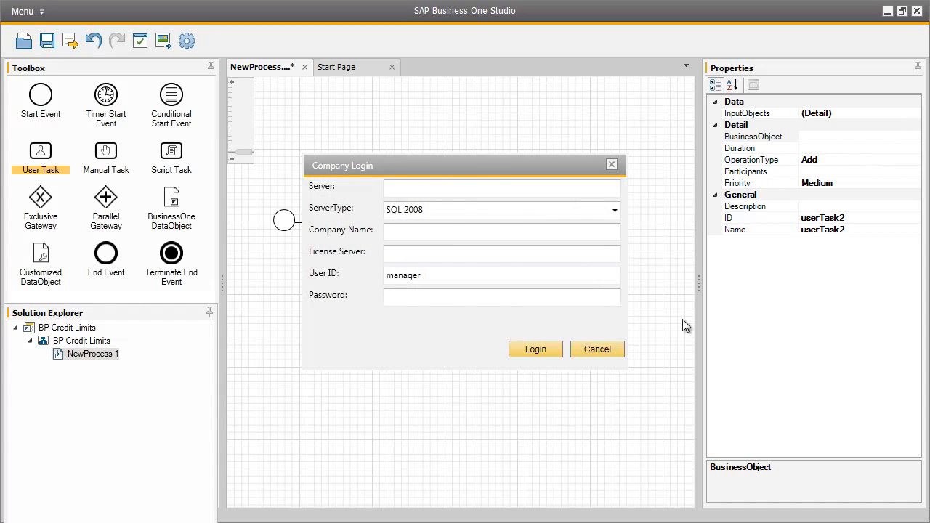
{"action": "left_click", "coordinate": [617, 349]}
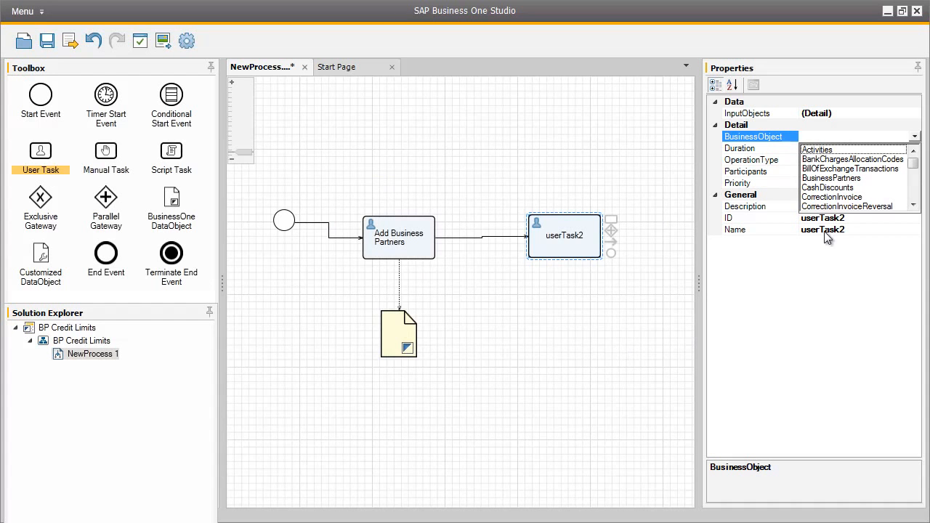
{"action": "left_click", "coordinate": [846, 179]}
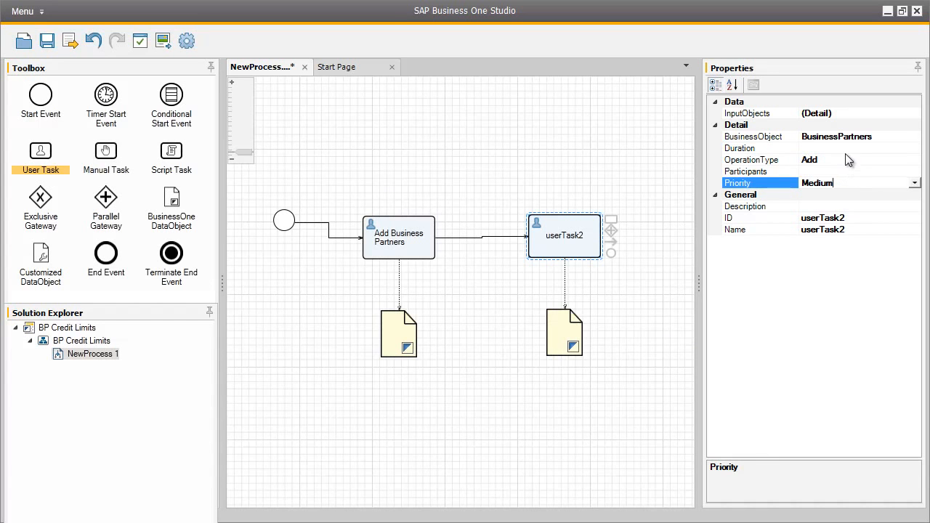
Set the second user task's operation type to Update.
{"action": "left_click", "coordinate": [841, 160]}
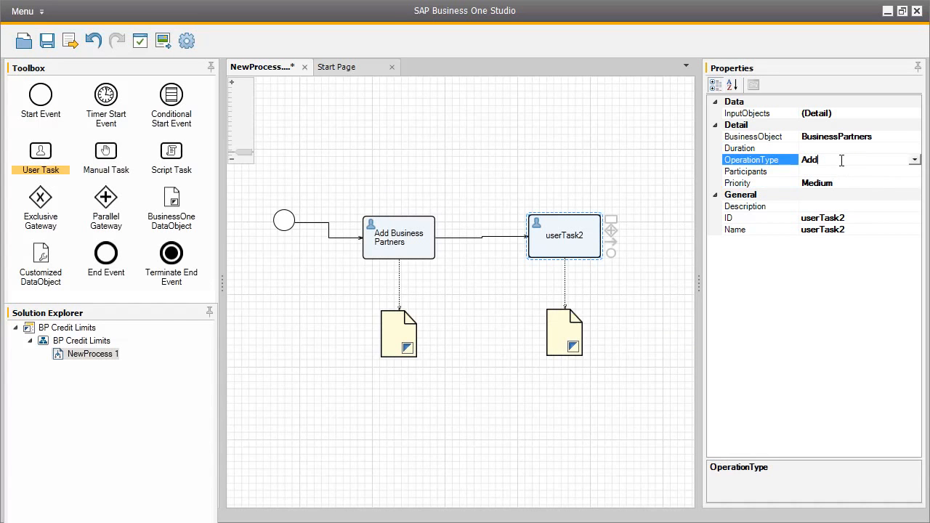
{"action": "left_click", "coordinate": [915, 161]}
{"action": "left_click", "coordinate": [908, 184]}
Set the second user task's ID to UpdateBP and its name to Update Payment Terms.
{"action": "left_click", "coordinate": [841, 218]}
{"action": "type", "text": "Update"}
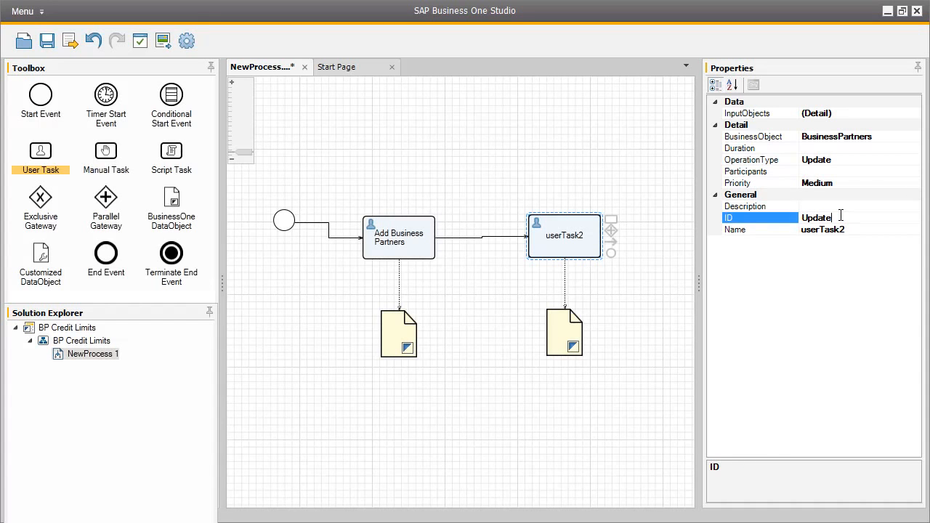
{"action": "type", "text": "BP"}
{"action": "left_click", "coordinate": [841, 229]}
{"action": "type", "text": "Update"}
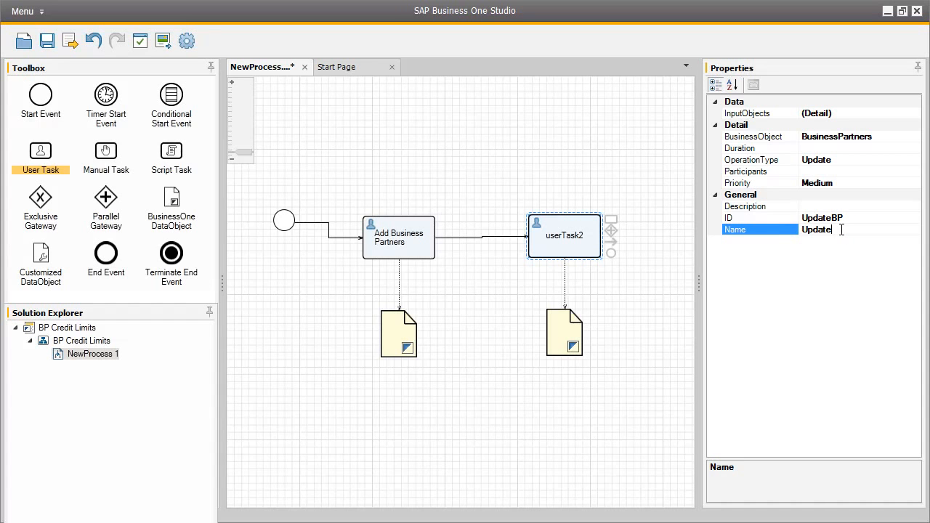
{"action": "type", "text": " Payment Terms"}
Set the Update Payment Terms task's description to "Assign credit limit terms for this business partner".
{"action": "left_click", "coordinate": [818, 206]}
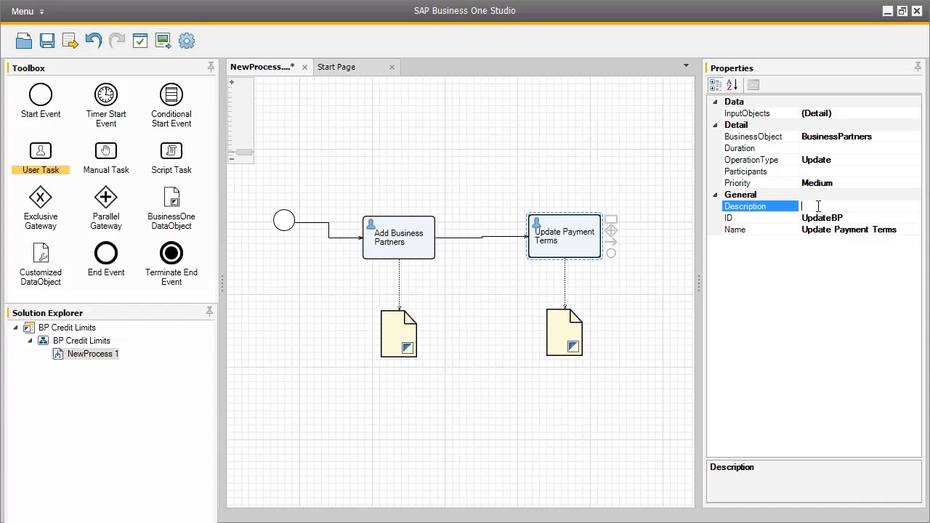
{"action": "type", "text": "Assign"}
{"action": "type", "text": " credit limit"}
{"action": "type", "text": " terms"}
{"action": "type", "text": " for this bus"}
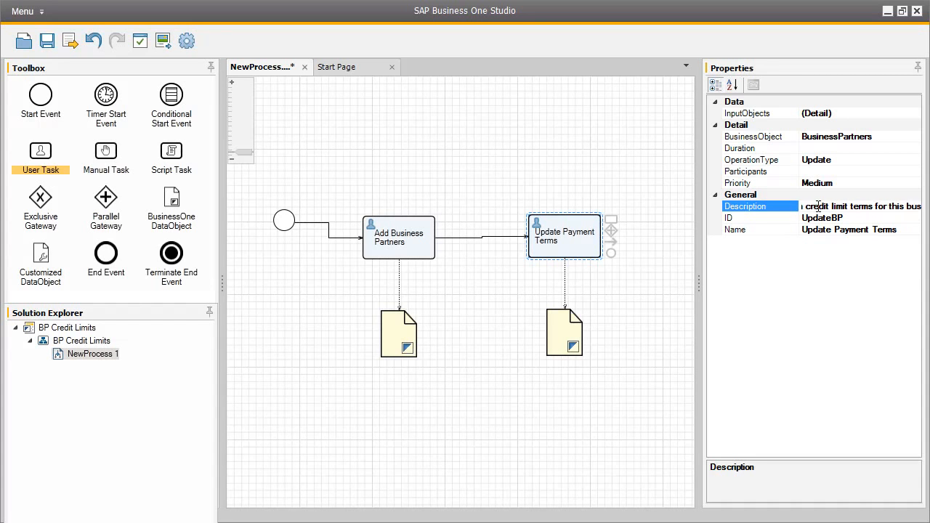
{"action": "type", "text": "iness partner"}
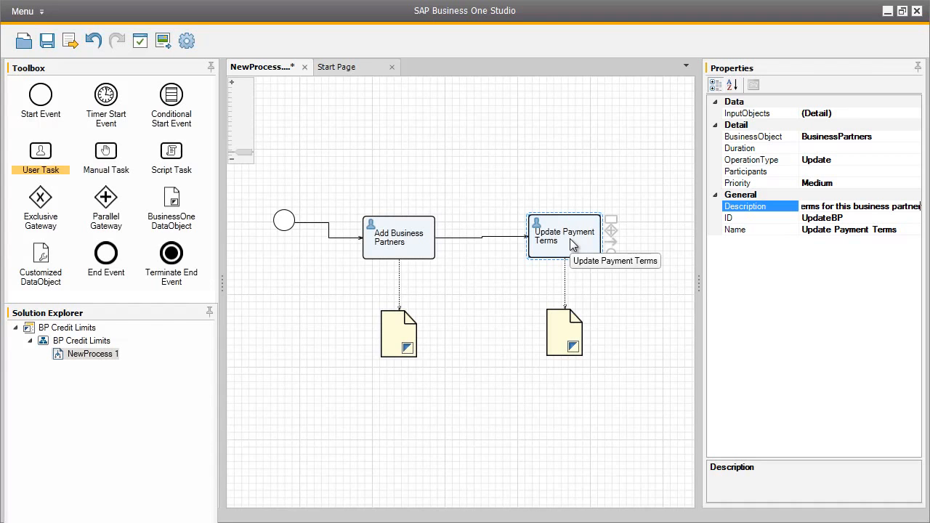
Connect the Business Partner data object below Add Business Partners to the Update Payment Terms task as its input.
{"action": "left_click", "coordinate": [405, 339]}
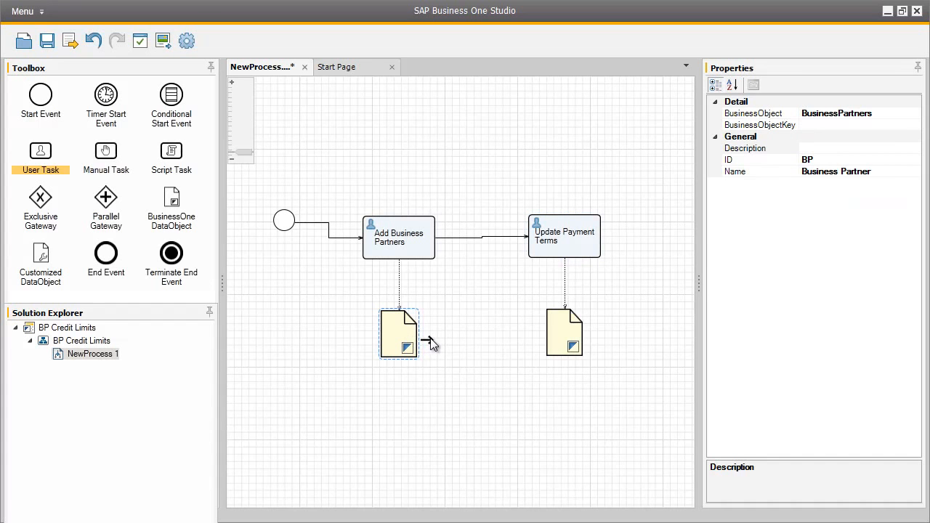
{"action": "left_click_drag", "start_coordinate": [485, 319], "coordinate": [542, 255]}
Set the BP input object of the Update Payment Terms task to expression type Command with command type Base On.
{"action": "left_click", "coordinate": [581, 247]}
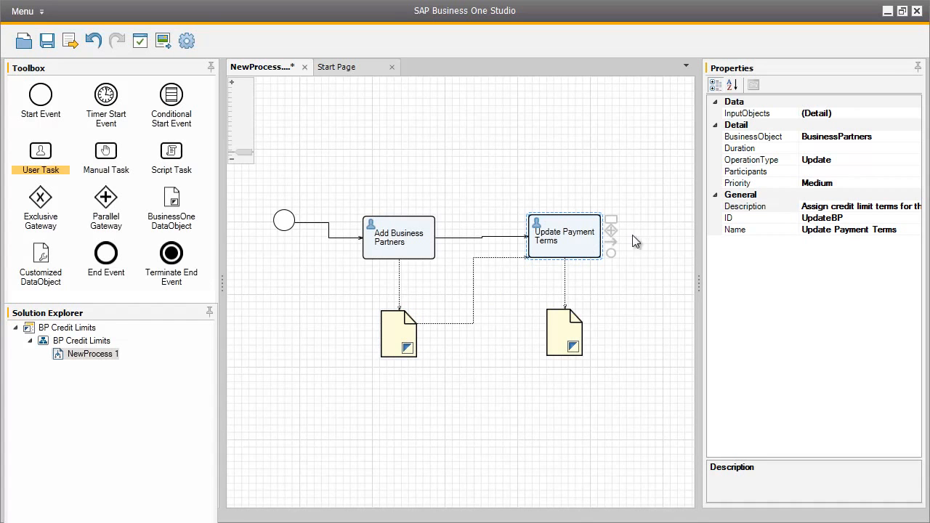
{"action": "left_click", "coordinate": [890, 114]}
{"action": "left_click", "coordinate": [914, 115]}
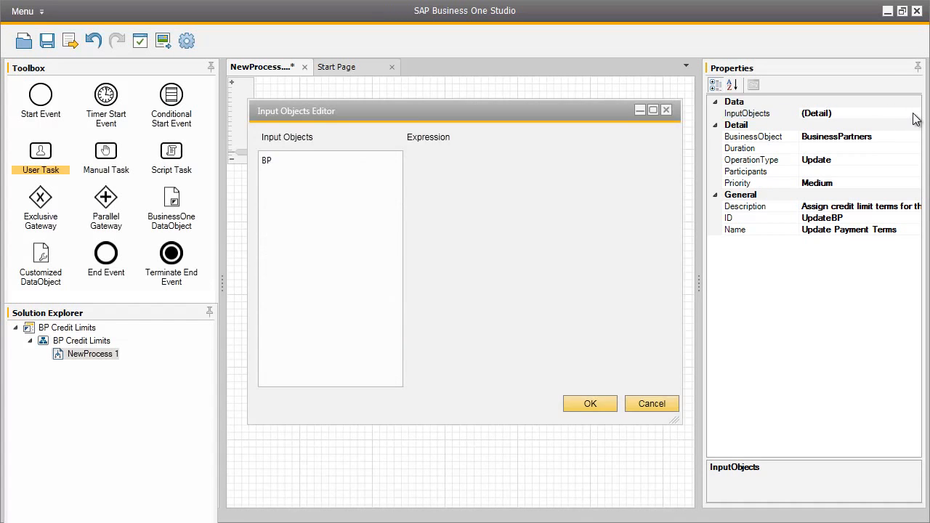
{"action": "left_click", "coordinate": [275, 166]}
{"action": "left_click_drag", "start_coordinate": [343, 108], "coordinate": [539, 110]}
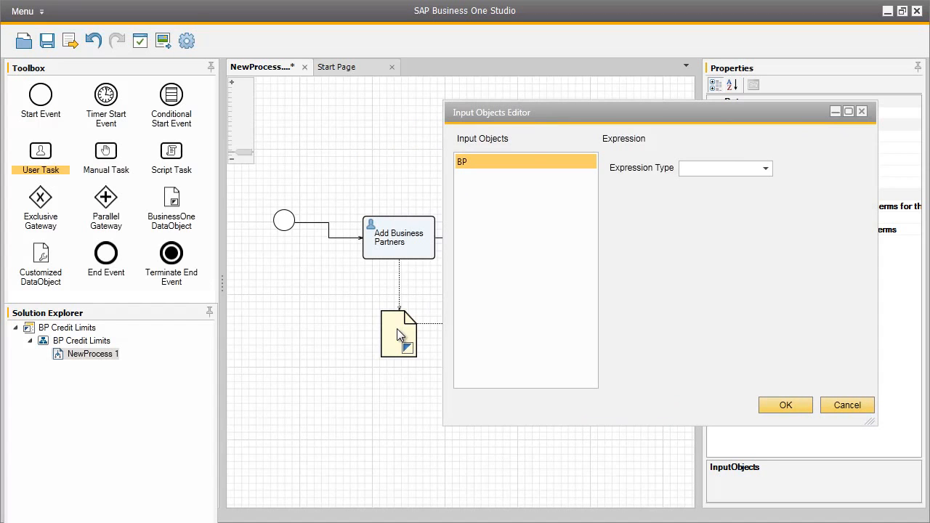
{"action": "left_click", "coordinate": [769, 168]}
{"action": "left_click", "coordinate": [749, 201]}
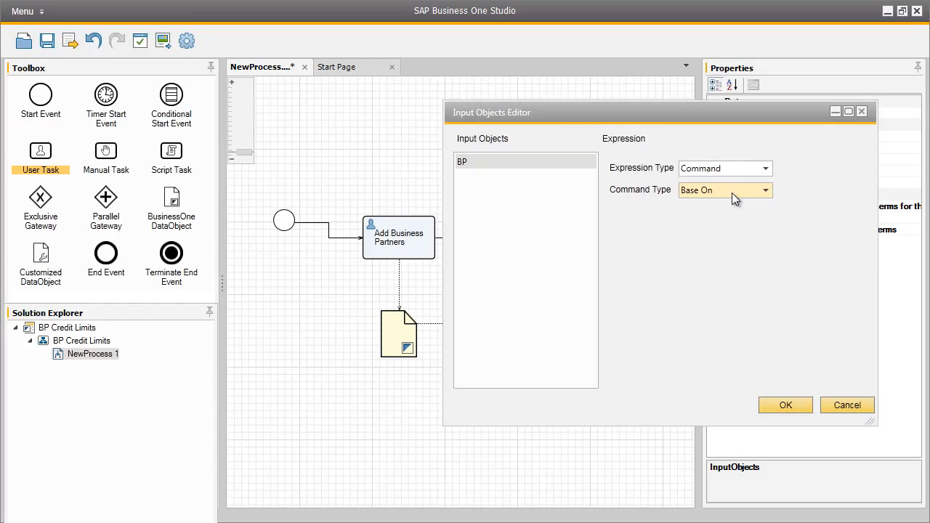
{"action": "left_click", "coordinate": [790, 405]}
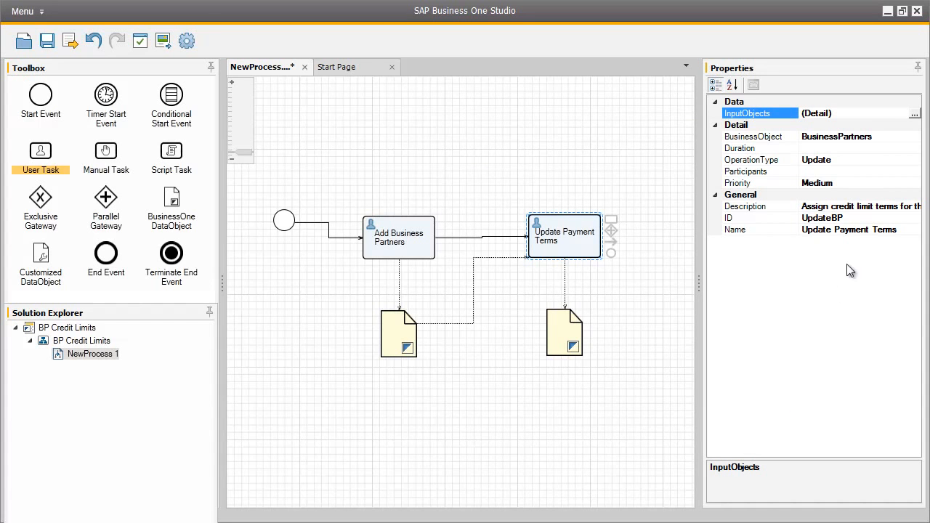
Assign the responsible user as participant of the Update Payment Terms task by entering the user name, skipping the company login.
{"action": "left_click", "coordinate": [856, 171]}
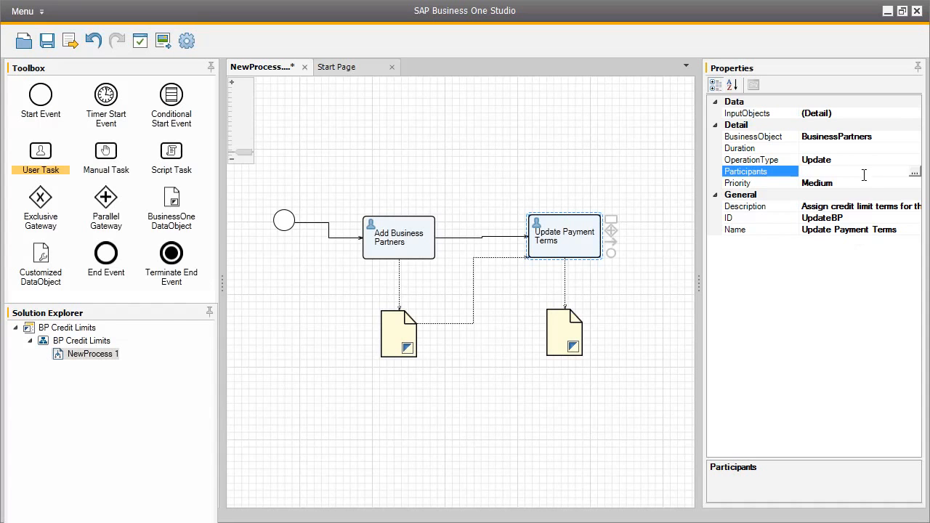
{"action": "left_click", "coordinate": [916, 174]}
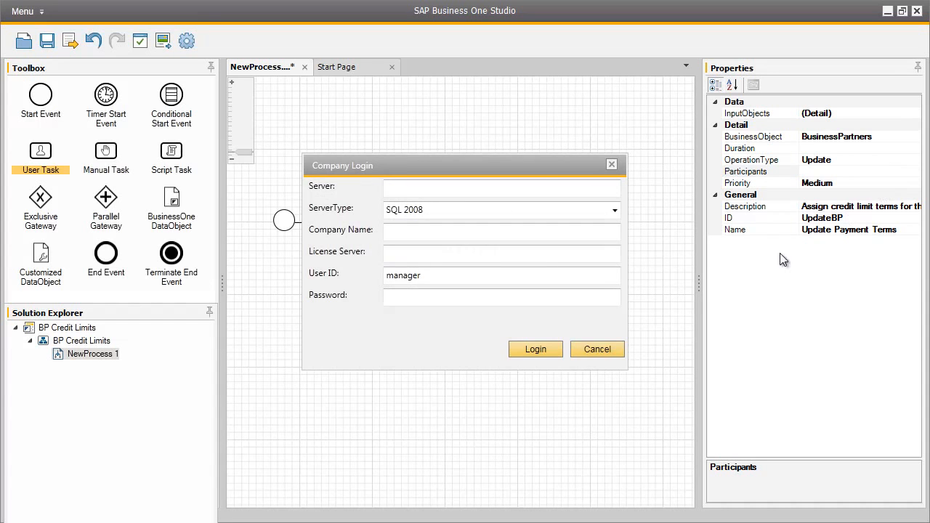
{"action": "left_click", "coordinate": [601, 347]}
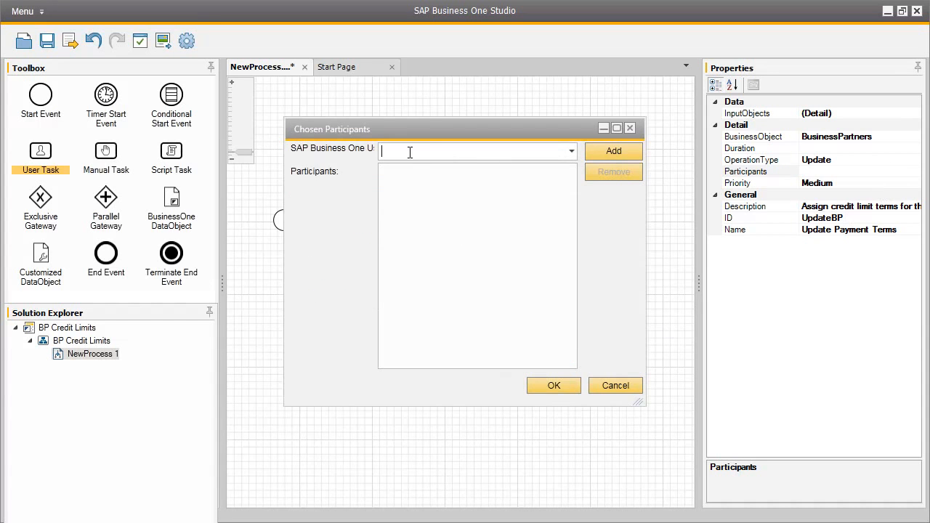
{"action": "type", "text": "bill"}
{"action": "left_click", "coordinate": [608, 150]}
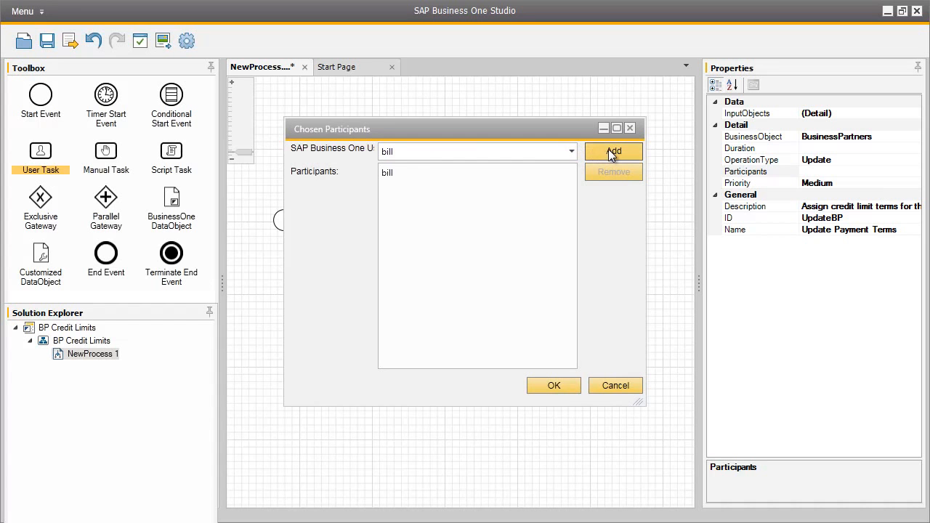
{"action": "left_click", "coordinate": [495, 173]}
{"action": "left_click", "coordinate": [557, 386]}
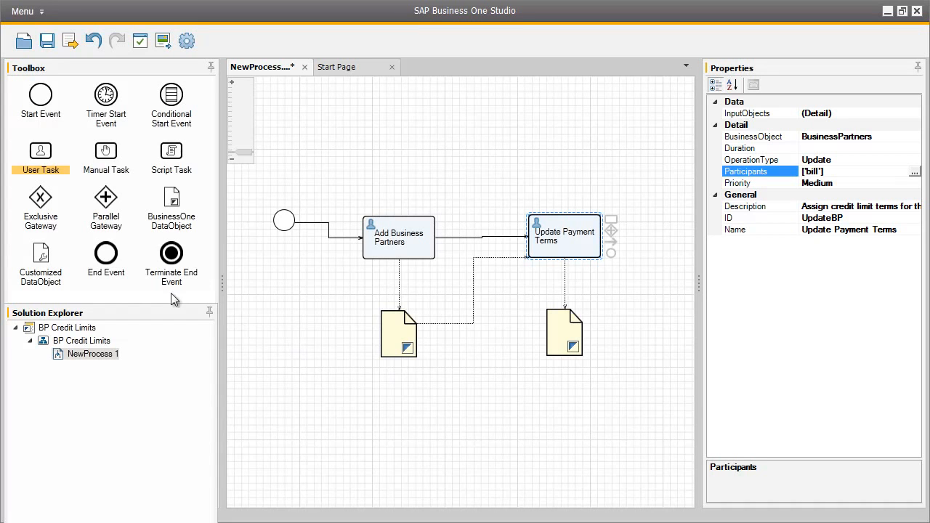
Place an End Event after the Update Payment Terms task and connect the task to it.
{"action": "left_click", "coordinate": [116, 256]}
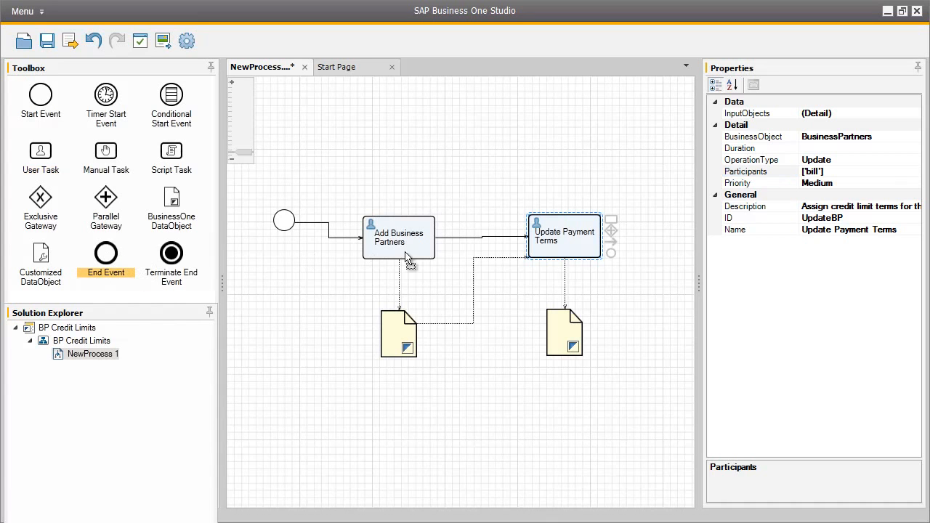
{"action": "left_click", "coordinate": [669, 245]}
{"action": "left_click_drag", "start_coordinate": [614, 245], "coordinate": [672, 251]}
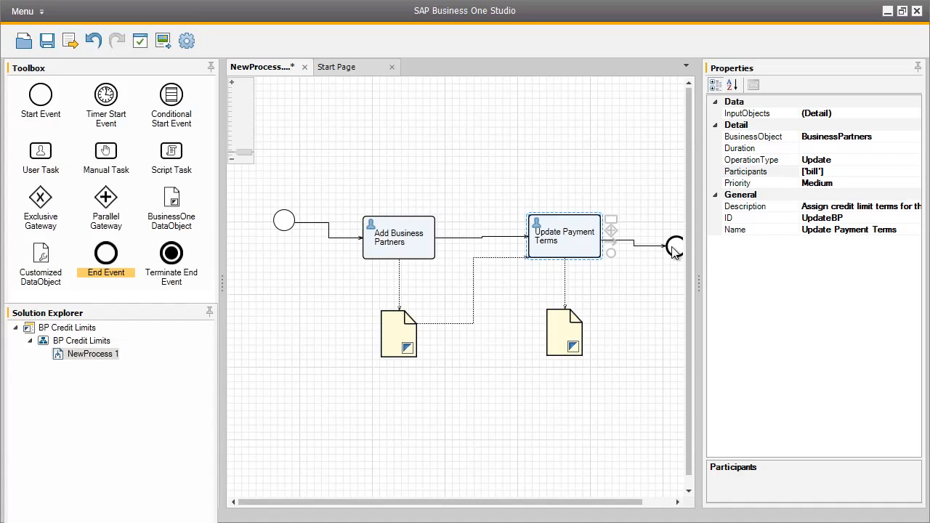
{"action": "left_click", "coordinate": [674, 251]}
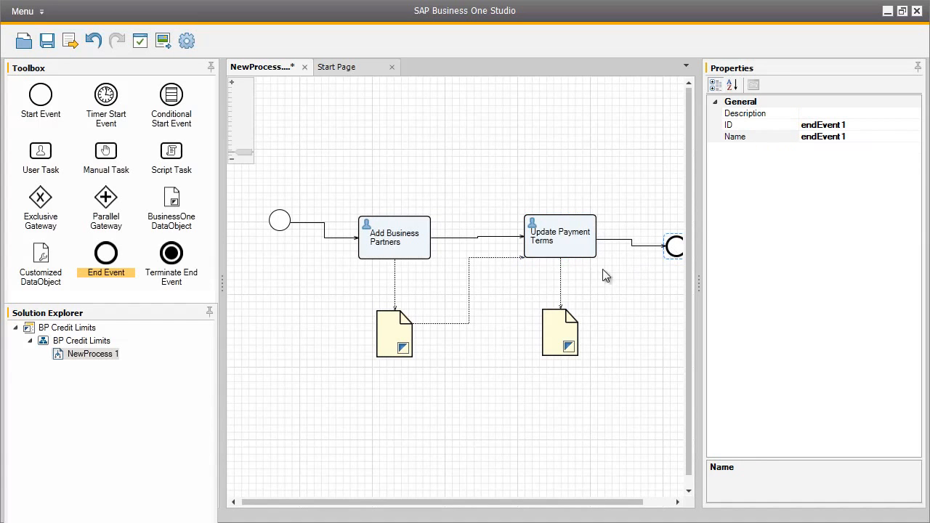
Save the process and export it to the Workflow folder as an .xbml file named BPCreditLimits.
{"action": "left_click", "coordinate": [46, 42]}
{"action": "left_click", "coordinate": [69, 41]}
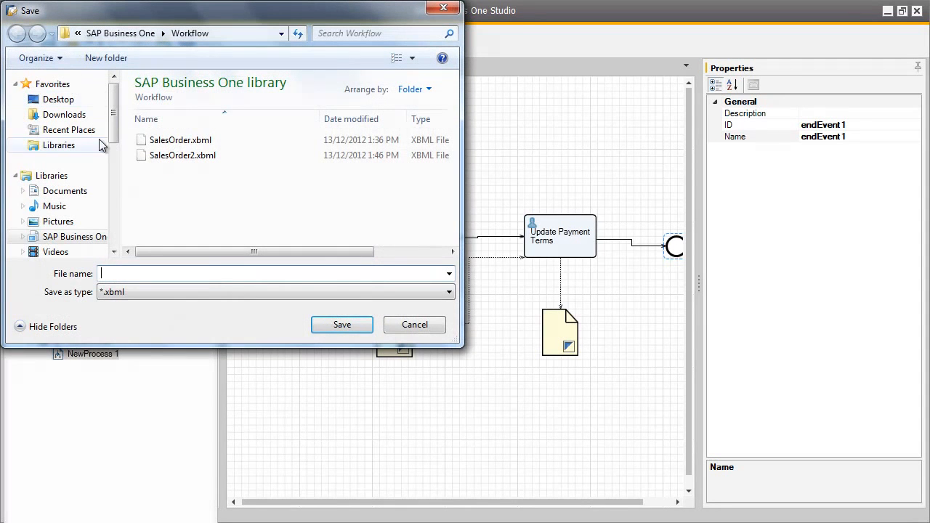
{"action": "type", "text": "BPCreditL"}
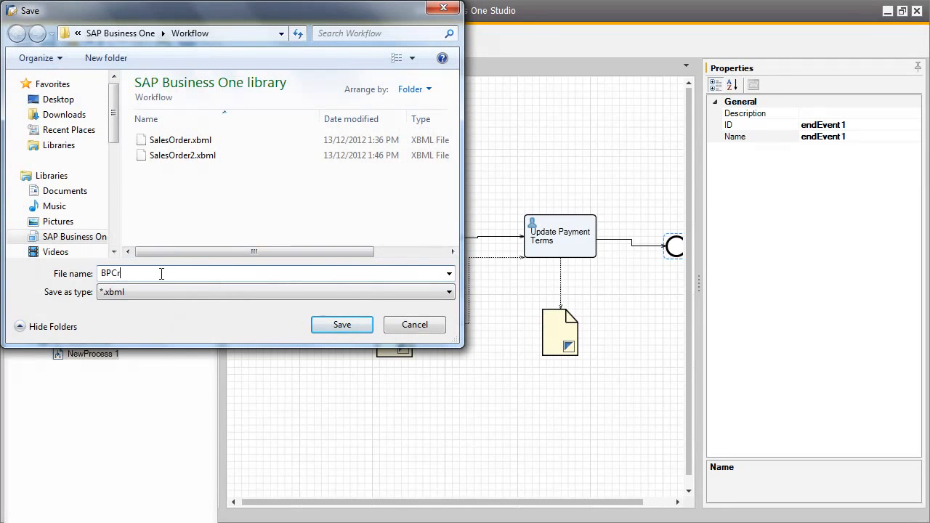
{"action": "type", "text": "imits"}
{"action": "left_click", "coordinate": [348, 328]}
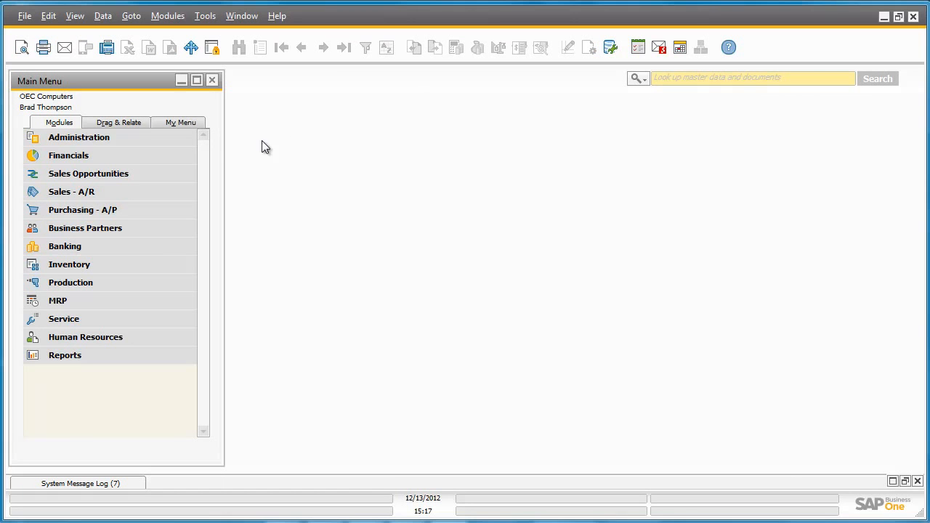
Switch to SAP Business One and import BPCreditLimits.xbml from the Workflow folder into the Workflow Manager.
{"action": "left_click", "coordinate": [173, 137]}
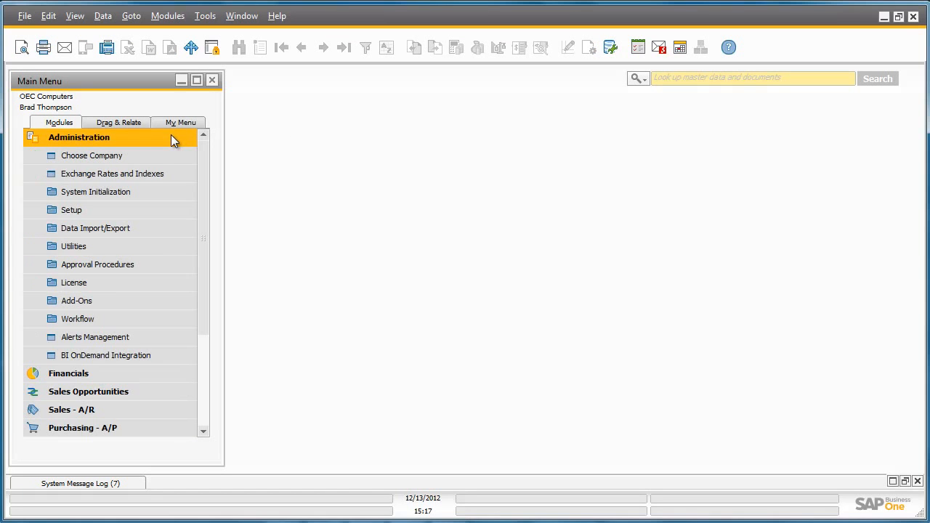
{"action": "left_click", "coordinate": [171, 319]}
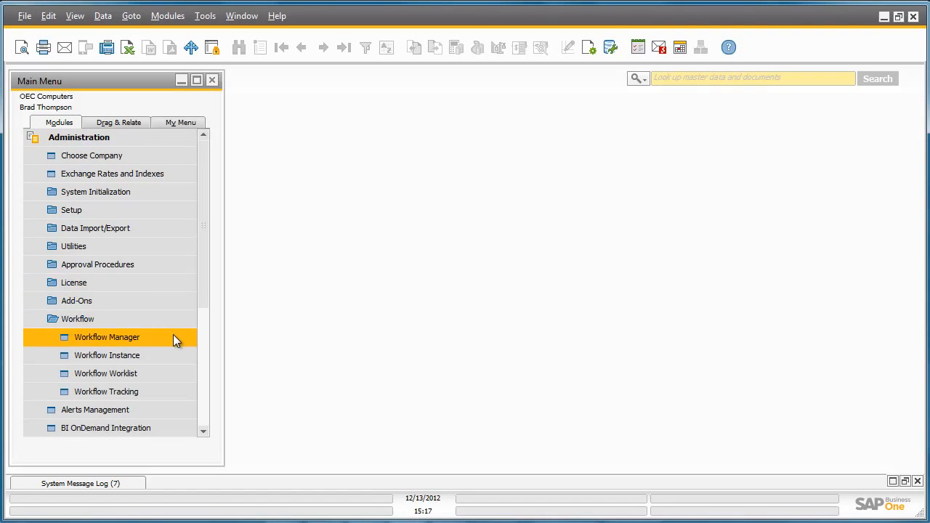
{"action": "left_click", "coordinate": [173, 338]}
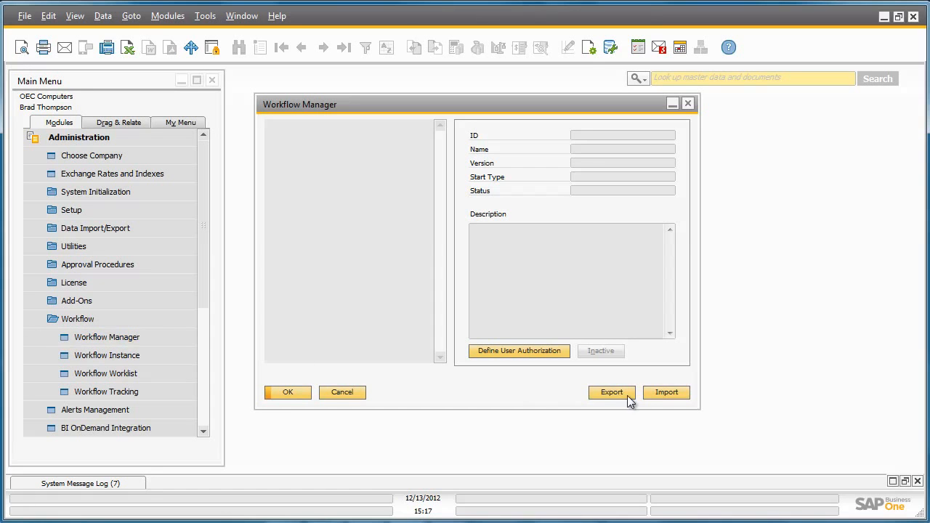
{"action": "left_click", "coordinate": [661, 393]}
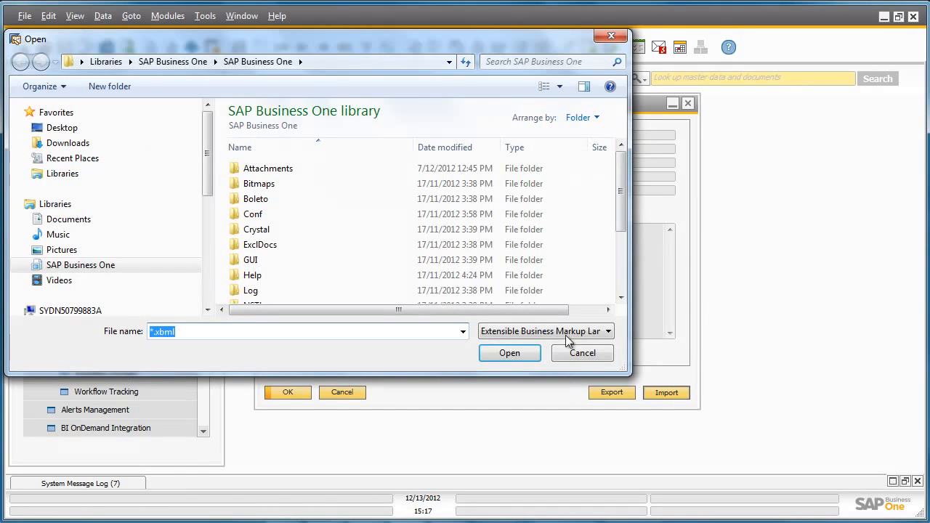
{"action": "left_click_drag", "start_coordinate": [618, 207], "coordinate": [621, 269]}
{"action": "double_click", "coordinate": [367, 298]}
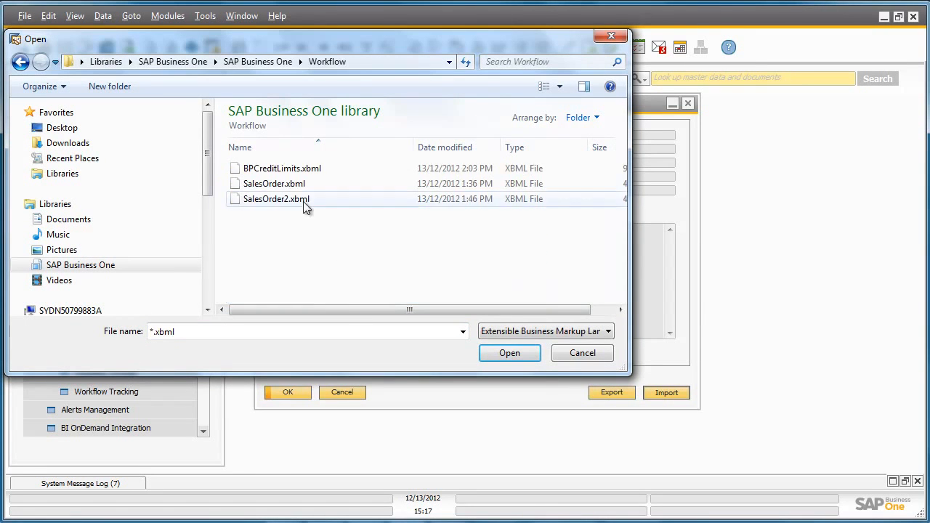
{"action": "double_click", "coordinate": [292, 170]}
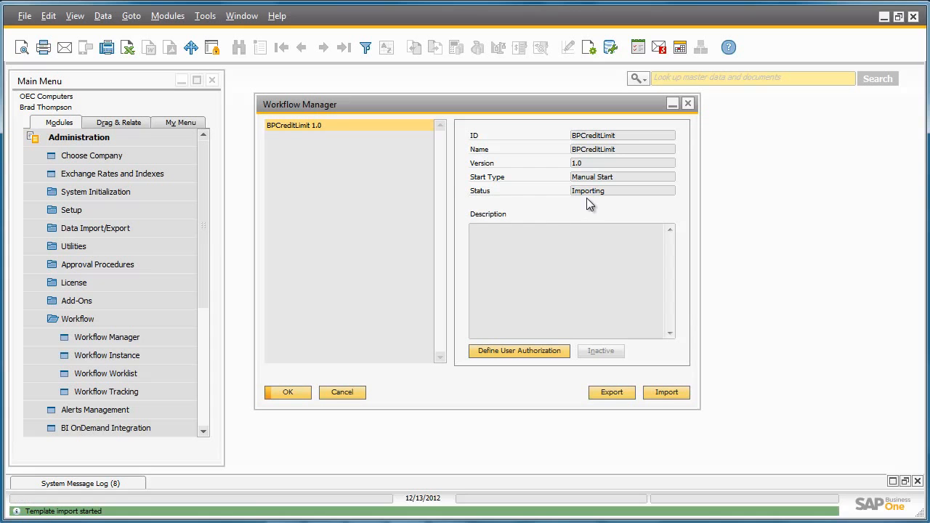
Reopen the Workflow Manager to refresh the import status and activate the BPCreditLimit 1.0 template.
{"action": "left_click", "coordinate": [299, 392]}
{"action": "left_click", "coordinate": [172, 338]}
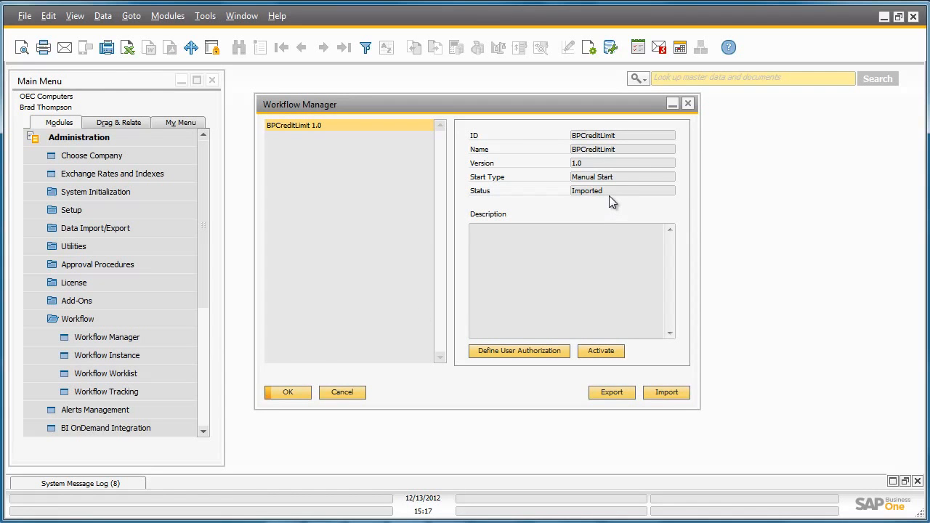
{"action": "left_click", "coordinate": [609, 351]}
{"action": "left_click", "coordinate": [288, 393]}
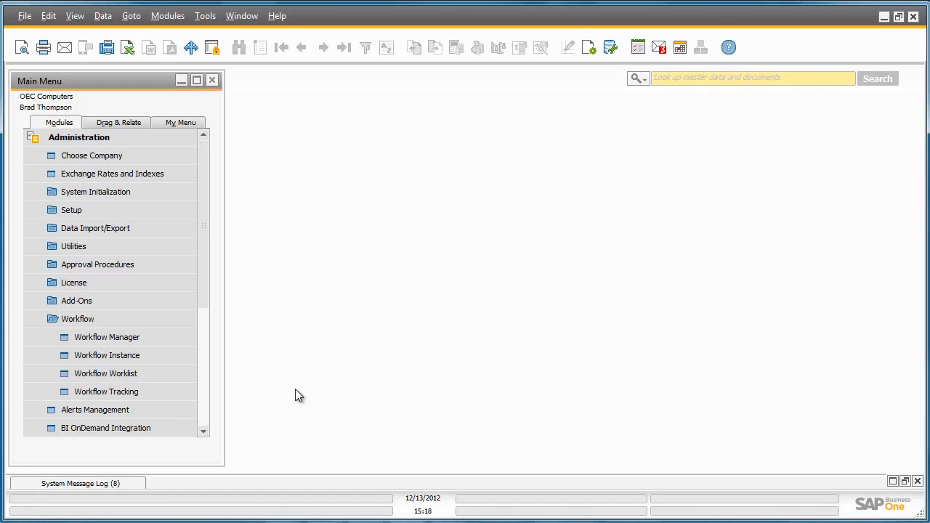
Create a workflow instance from the BPCreditLimit 1.0 template, start it and close the instance window.
{"action": "left_click", "coordinate": [174, 364]}
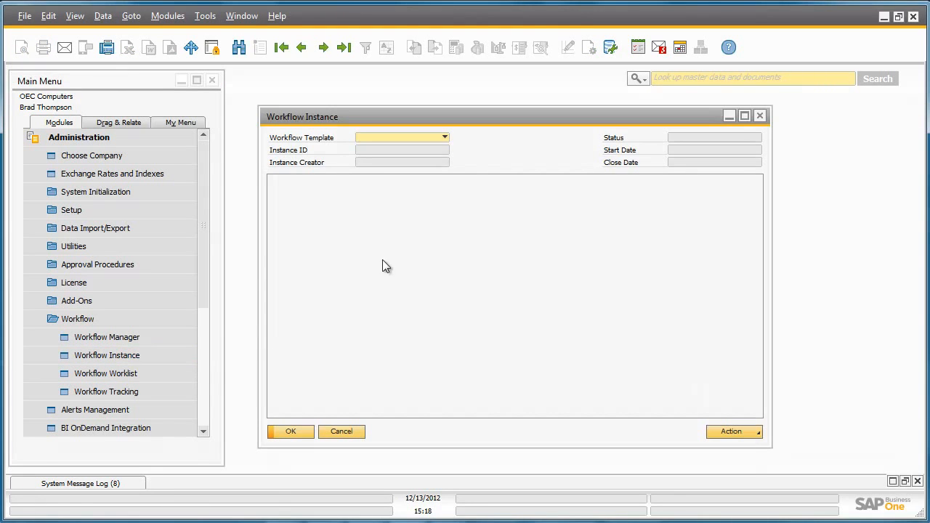
{"action": "left_click", "coordinate": [444, 138]}
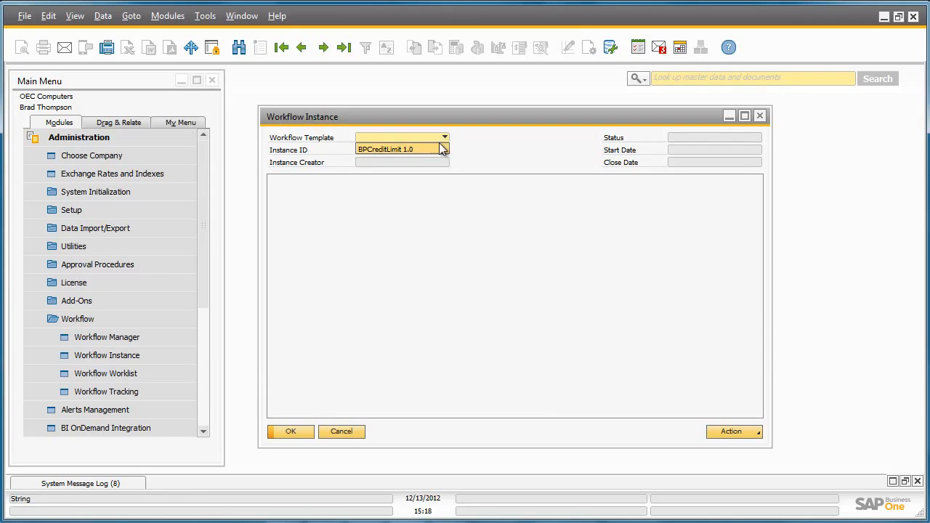
{"action": "left_click", "coordinate": [440, 150]}
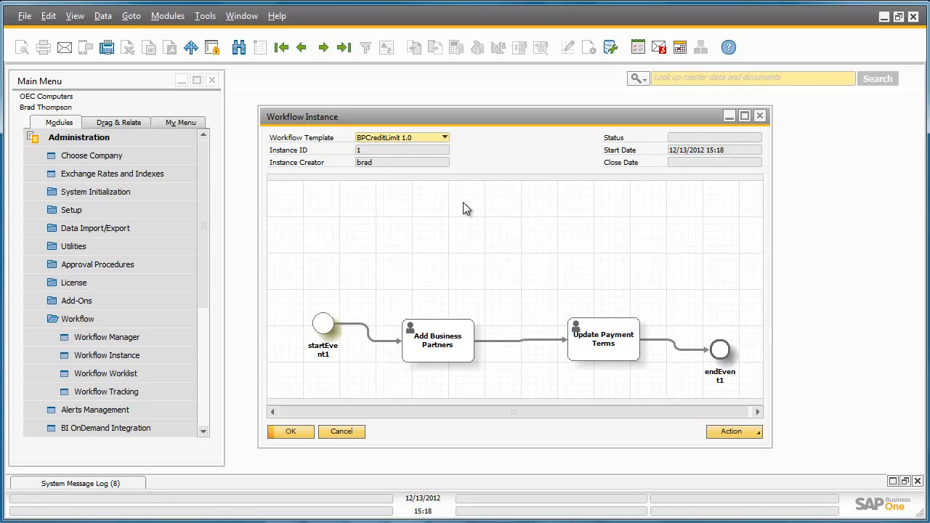
{"action": "left_click", "coordinate": [737, 431]}
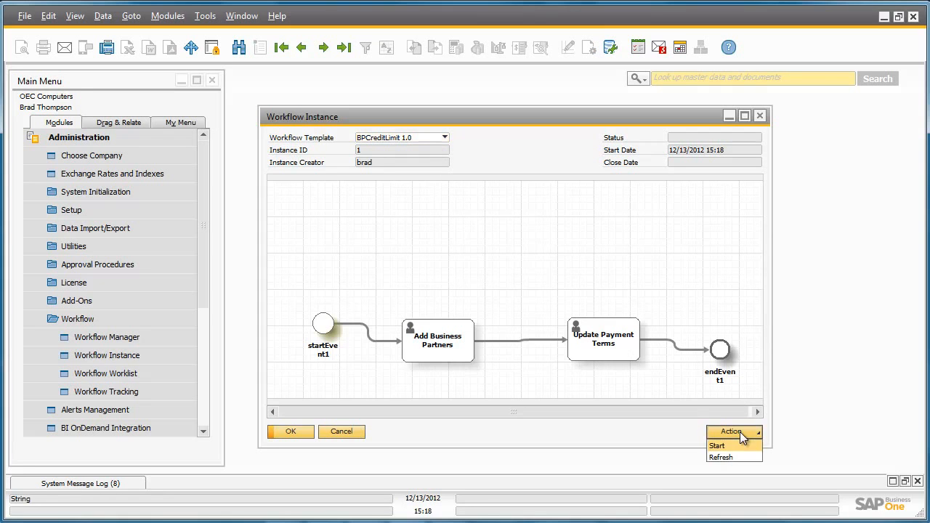
{"action": "left_click", "coordinate": [742, 445]}
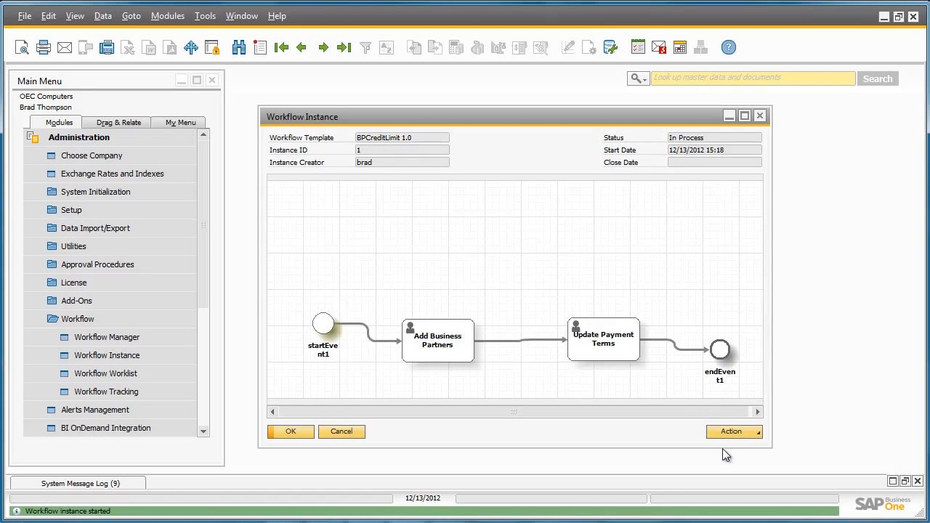
{"action": "left_click", "coordinate": [293, 433]}
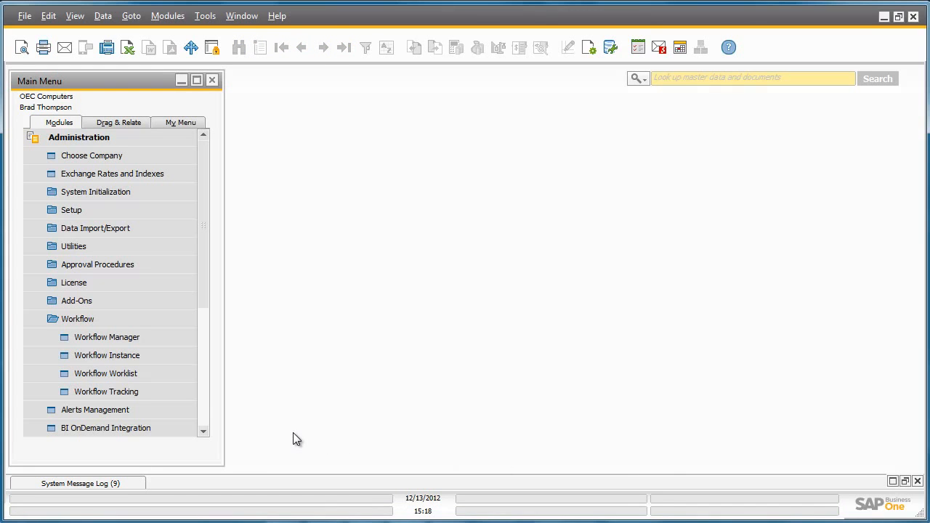
Pick up the Add Business Partners task in the Workflow Worklist and start processing it from its task details.
{"action": "left_click", "coordinate": [186, 373]}
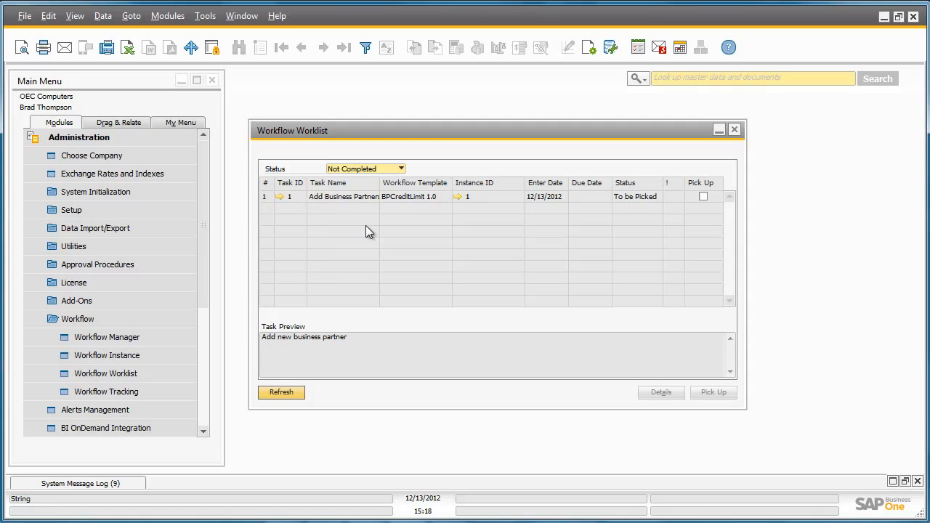
{"action": "left_click", "coordinate": [704, 197]}
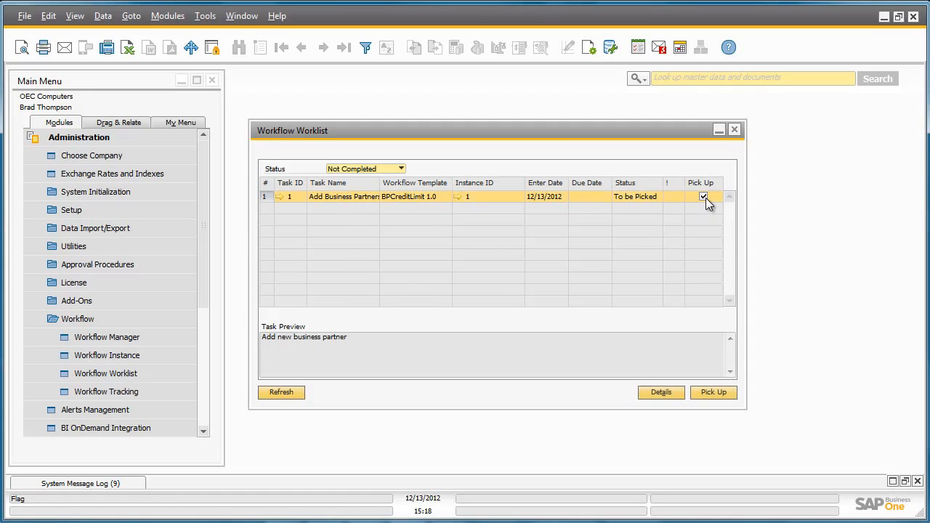
{"action": "left_click", "coordinate": [724, 391]}
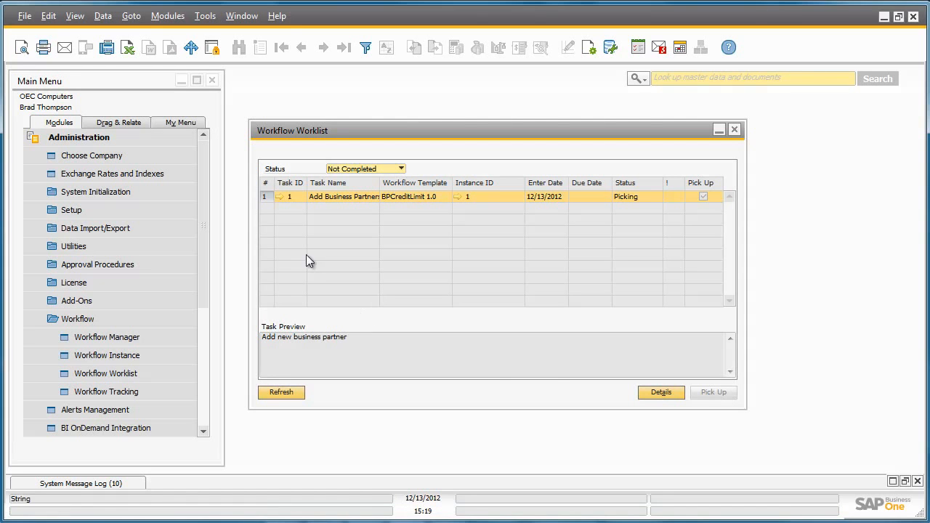
{"action": "left_click", "coordinate": [280, 197]}
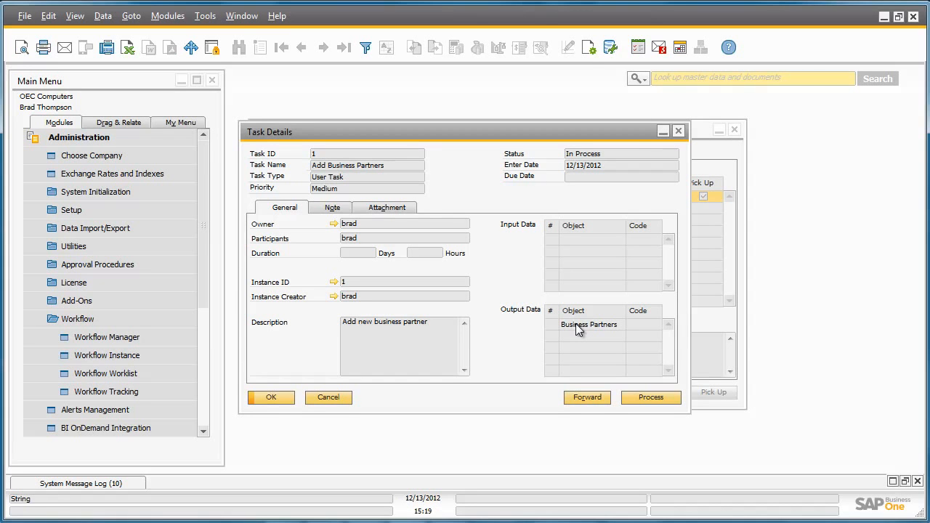
{"action": "left_click", "coordinate": [663, 395]}
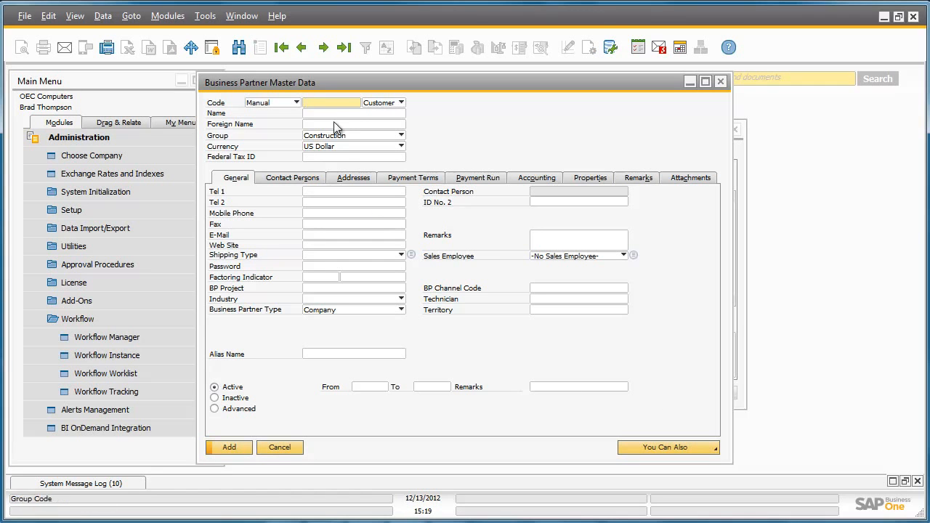
Add a Vendor with its business partner code and full name to complete the task, then close its details and refresh the worklist.
{"action": "type", "text": "T00001"}
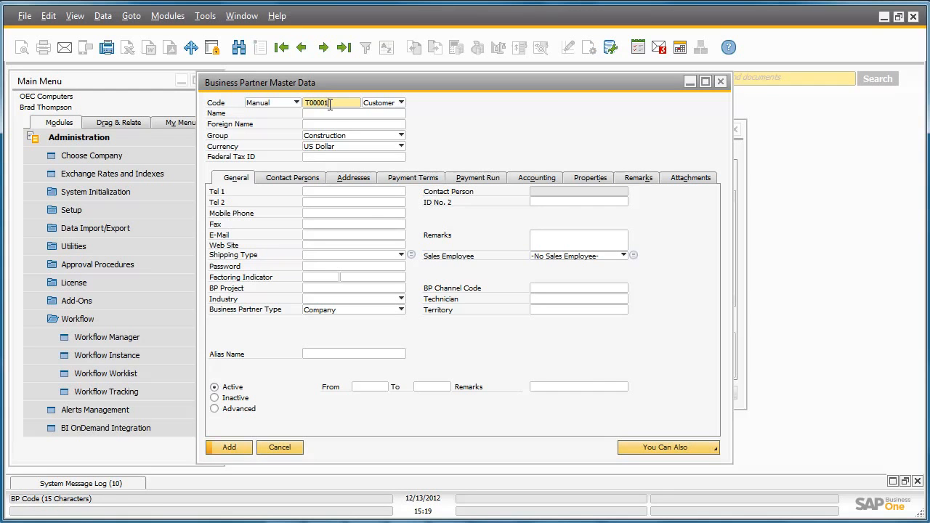
{"action": "key", "text": "Tab"}
{"action": "key", "text": "Down"}
{"action": "key", "text": "Tab"}
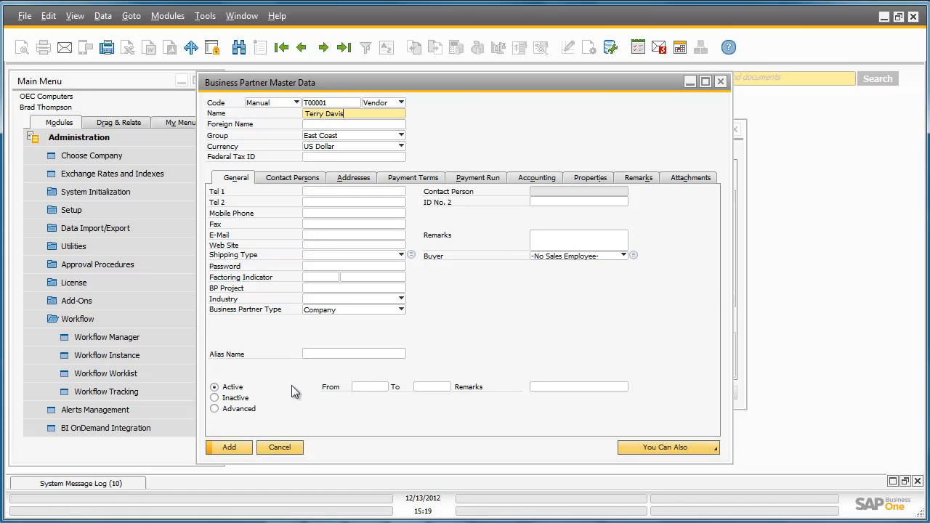
{"action": "left_click", "coordinate": [240, 447]}
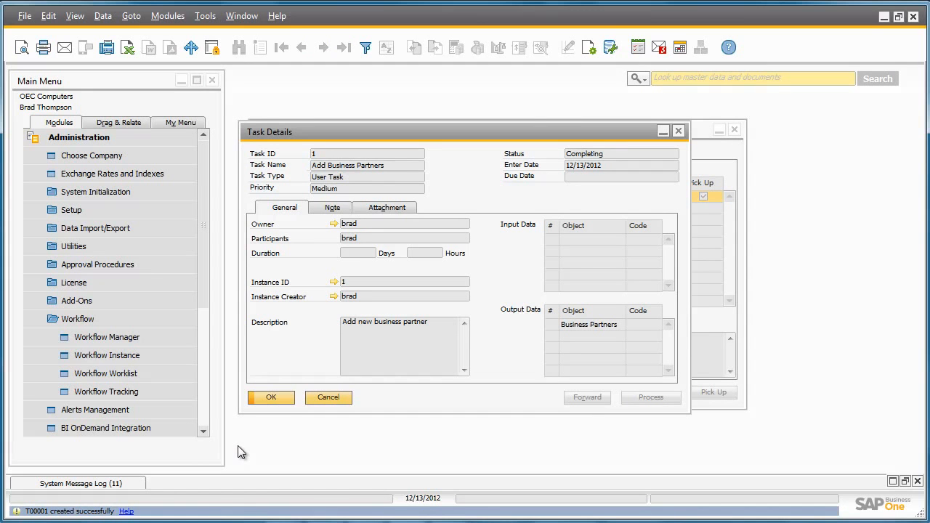
{"action": "left_click", "coordinate": [279, 398]}
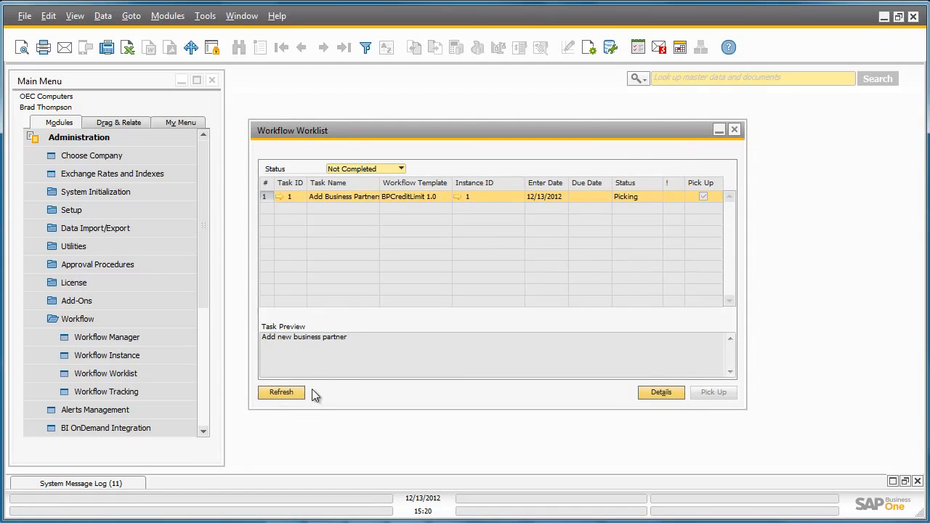
{"action": "left_click", "coordinate": [284, 393]}
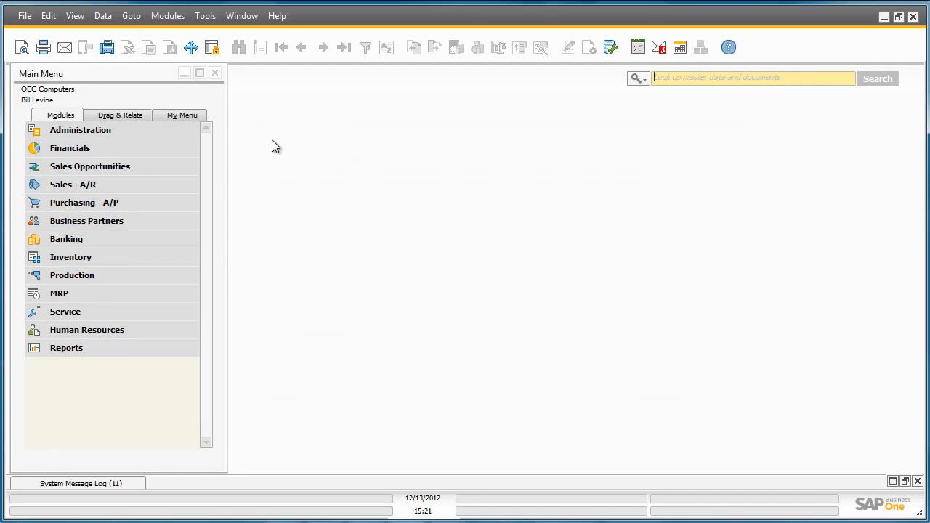
Pick up the Update Payment Terms task in the second user's Workflow Worklist and start processing it from its task details.
{"action": "left_click", "coordinate": [184, 130]}
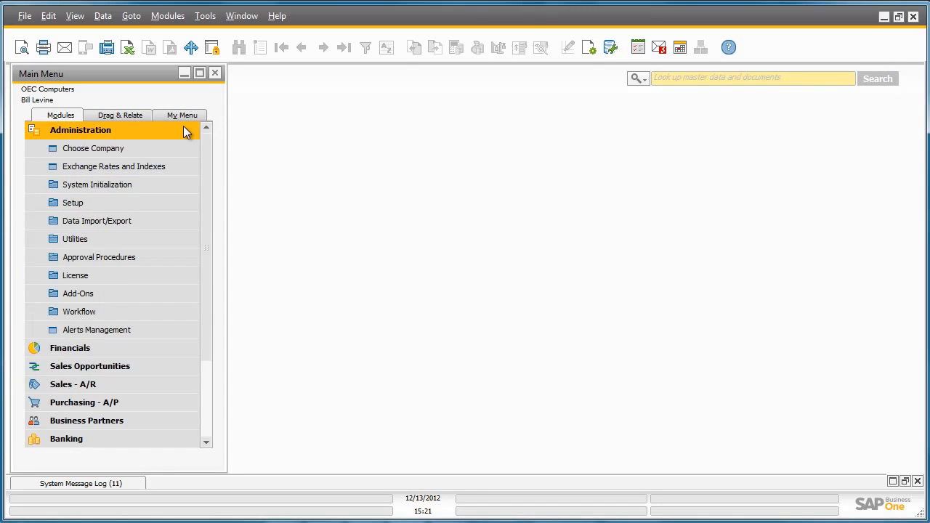
{"action": "left_click", "coordinate": [173, 315]}
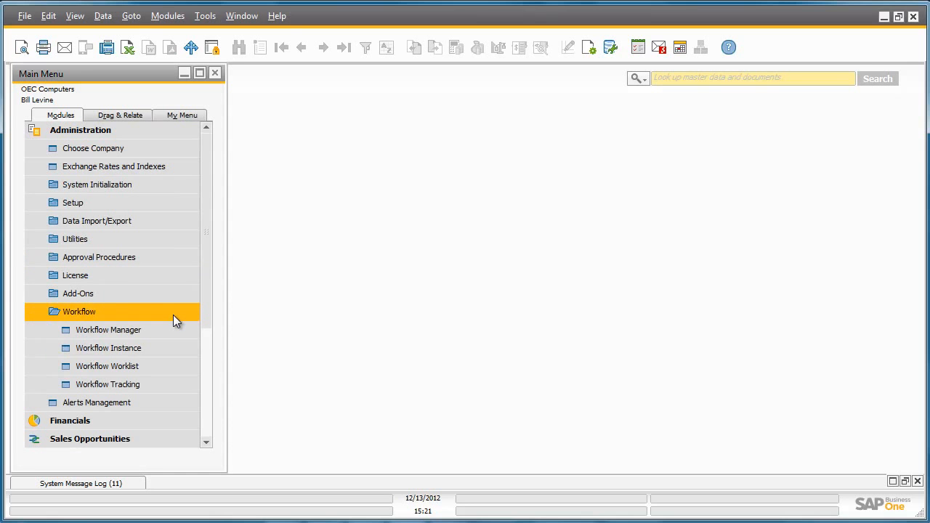
{"action": "left_click", "coordinate": [178, 368]}
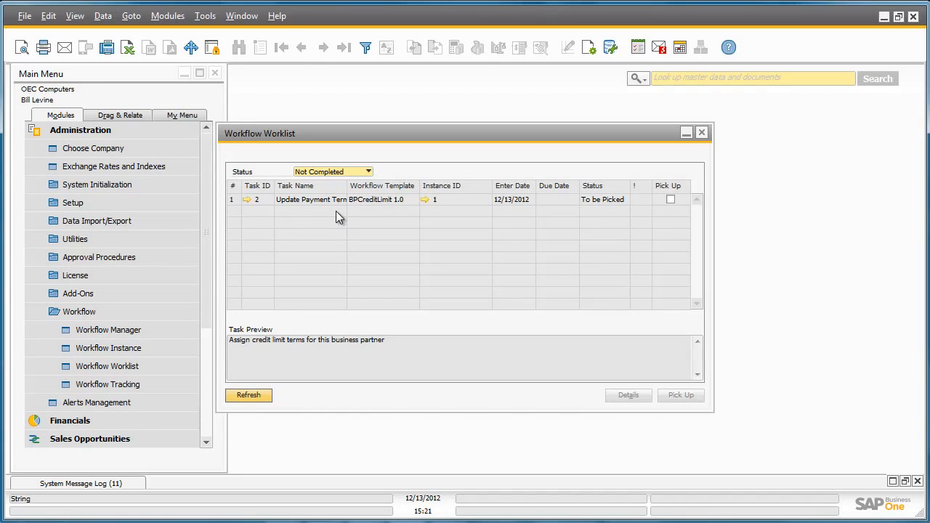
{"action": "left_click", "coordinate": [670, 201]}
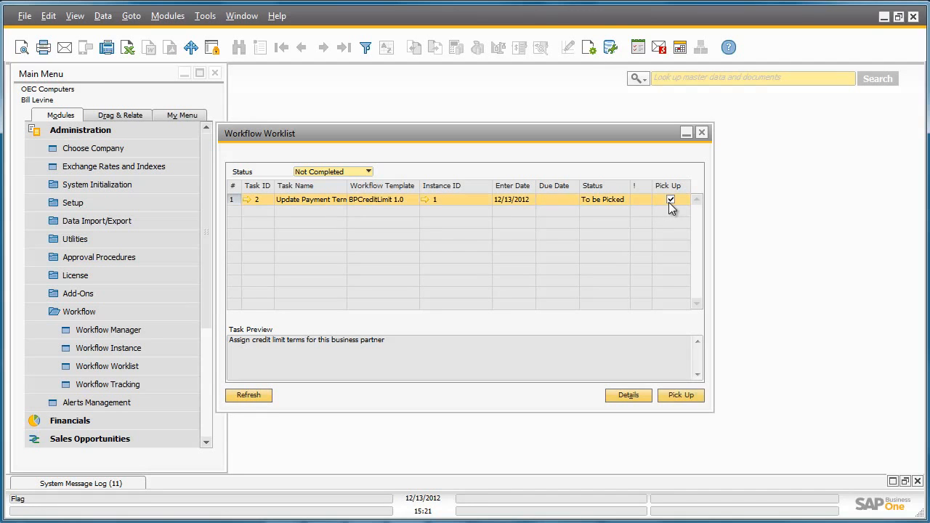
{"action": "left_click", "coordinate": [683, 396]}
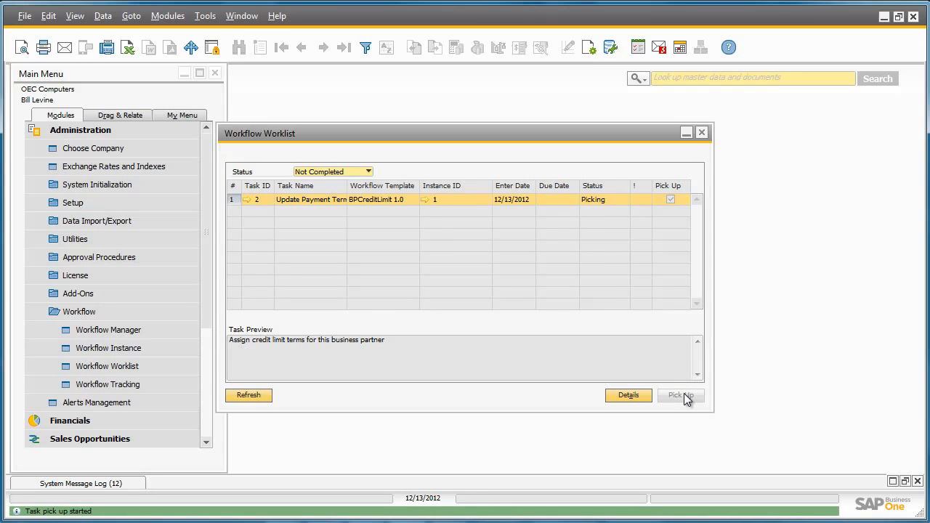
{"action": "left_click", "coordinate": [246, 200]}
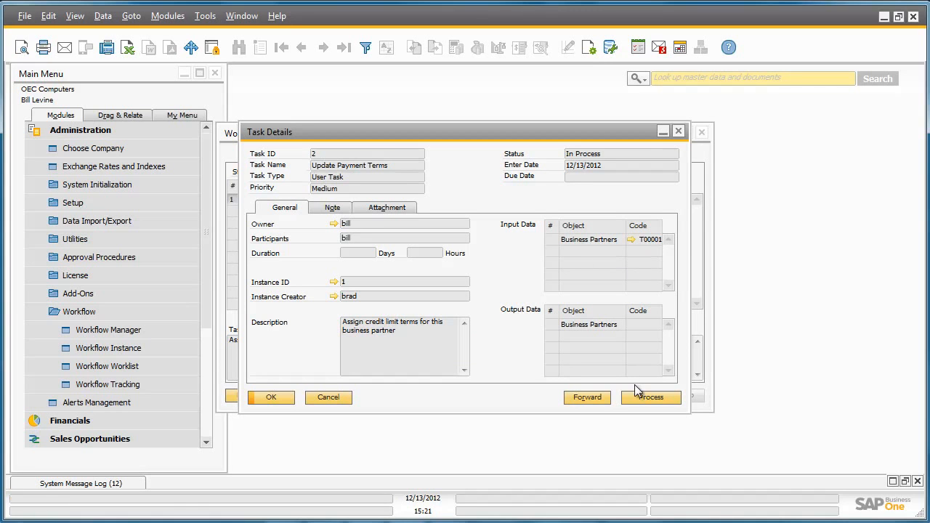
{"action": "left_click", "coordinate": [658, 397]}
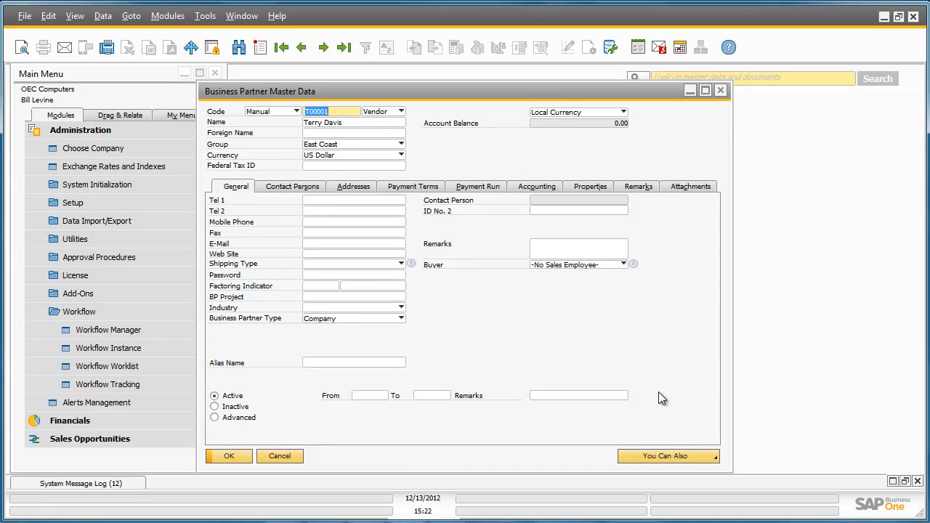
Save a credit limit of 10000 in the vendor's payment terms, then close the completed task and refresh the worklist.
{"action": "left_click", "coordinate": [417, 188]}
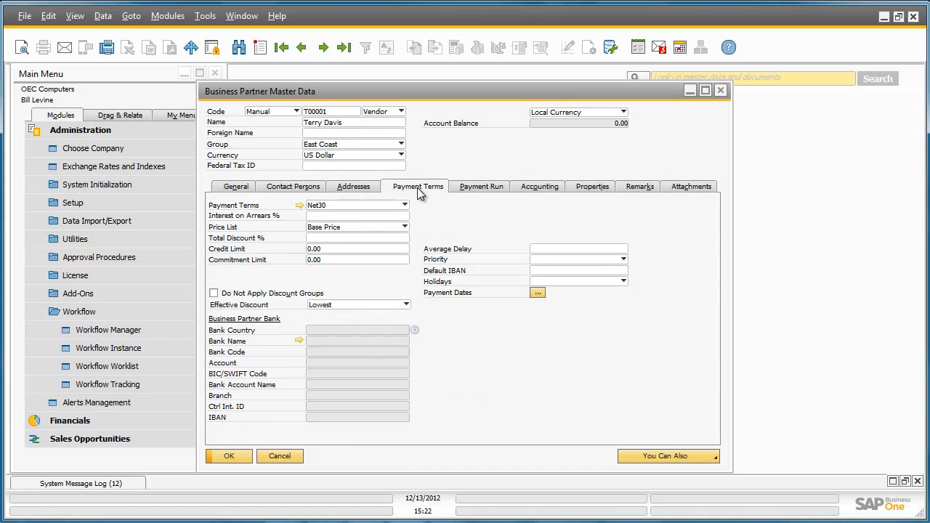
{"action": "left_click", "coordinate": [343, 248]}
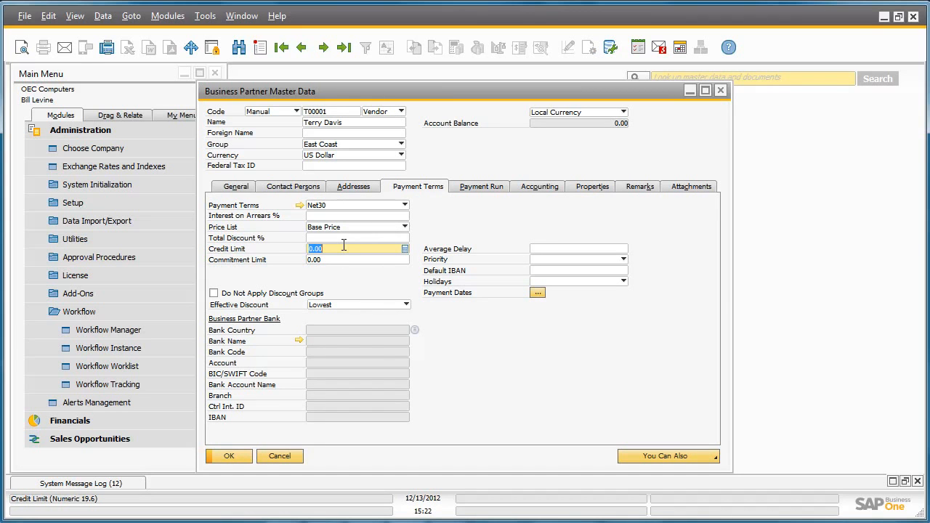
{"action": "type", "text": "10000"}
{"action": "key", "text": "Tab"}
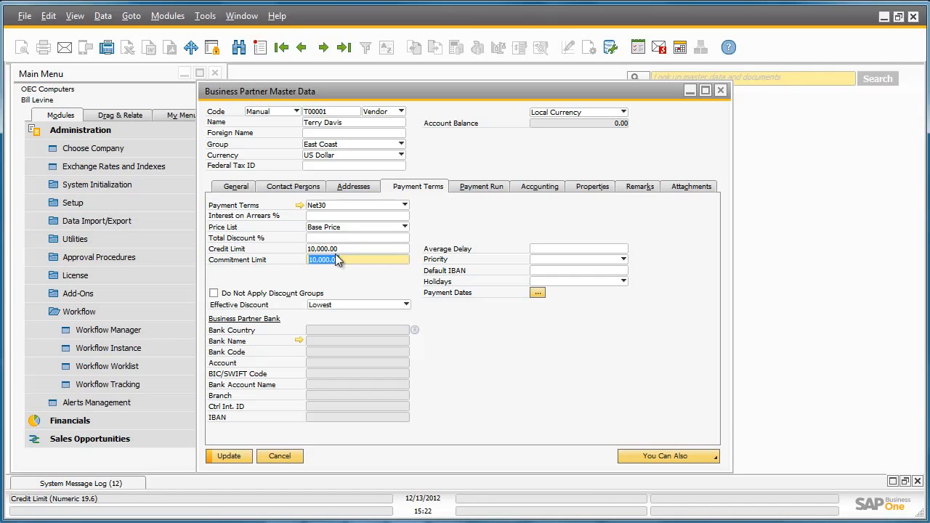
{"action": "left_click", "coordinate": [229, 457]}
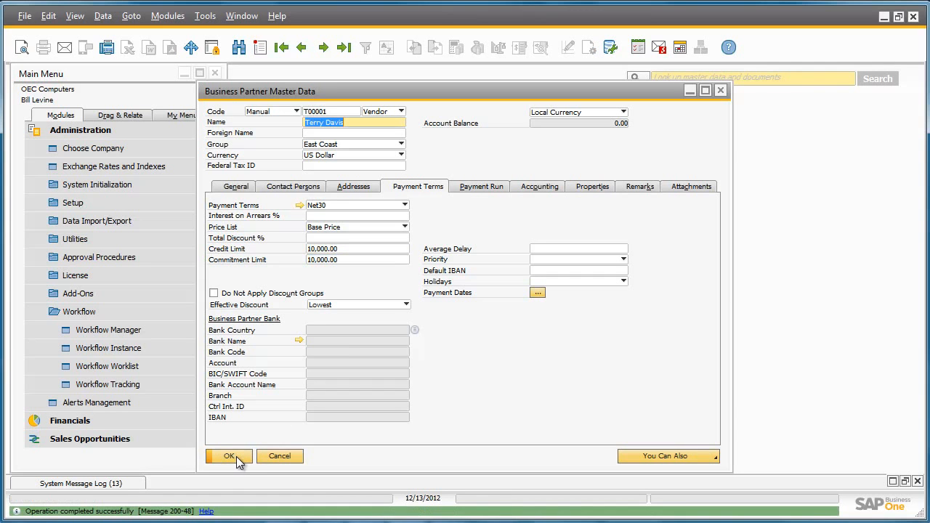
{"action": "left_click", "coordinate": [236, 456]}
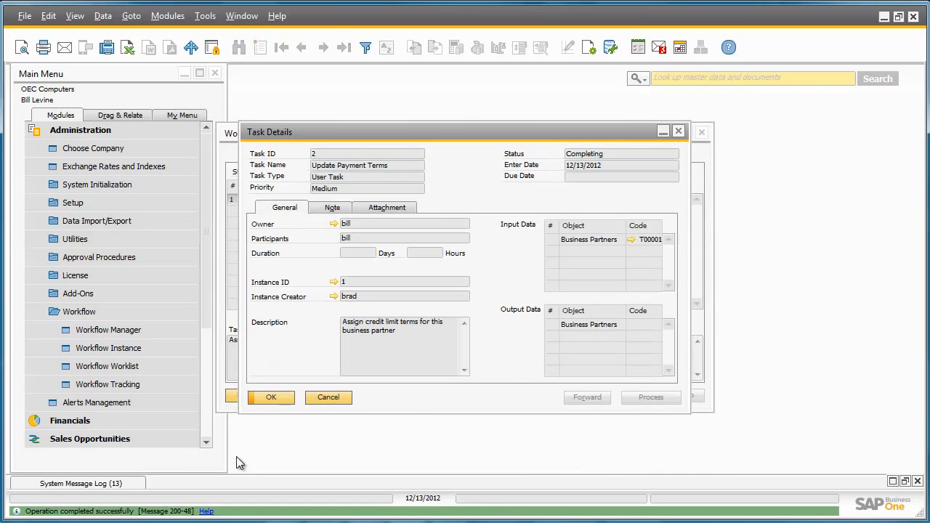
{"action": "left_click", "coordinate": [271, 399]}
{"action": "left_click", "coordinate": [252, 398]}
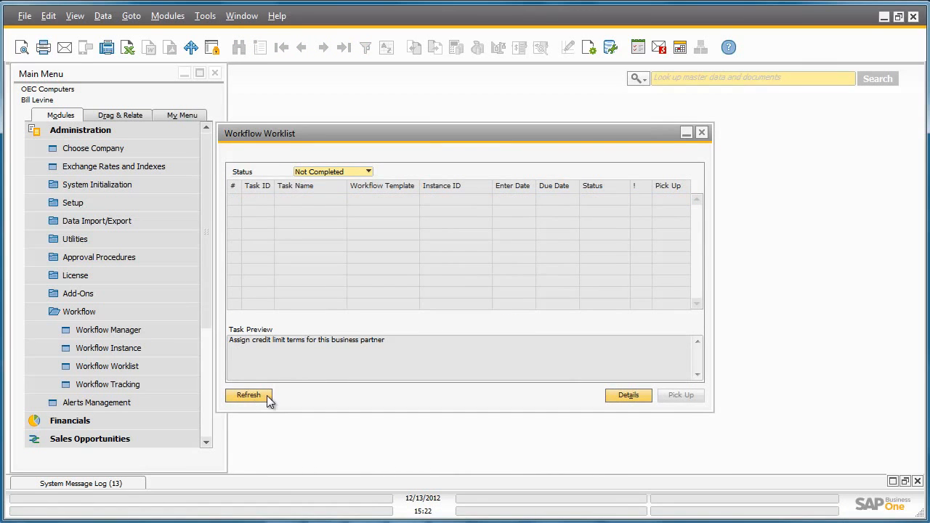